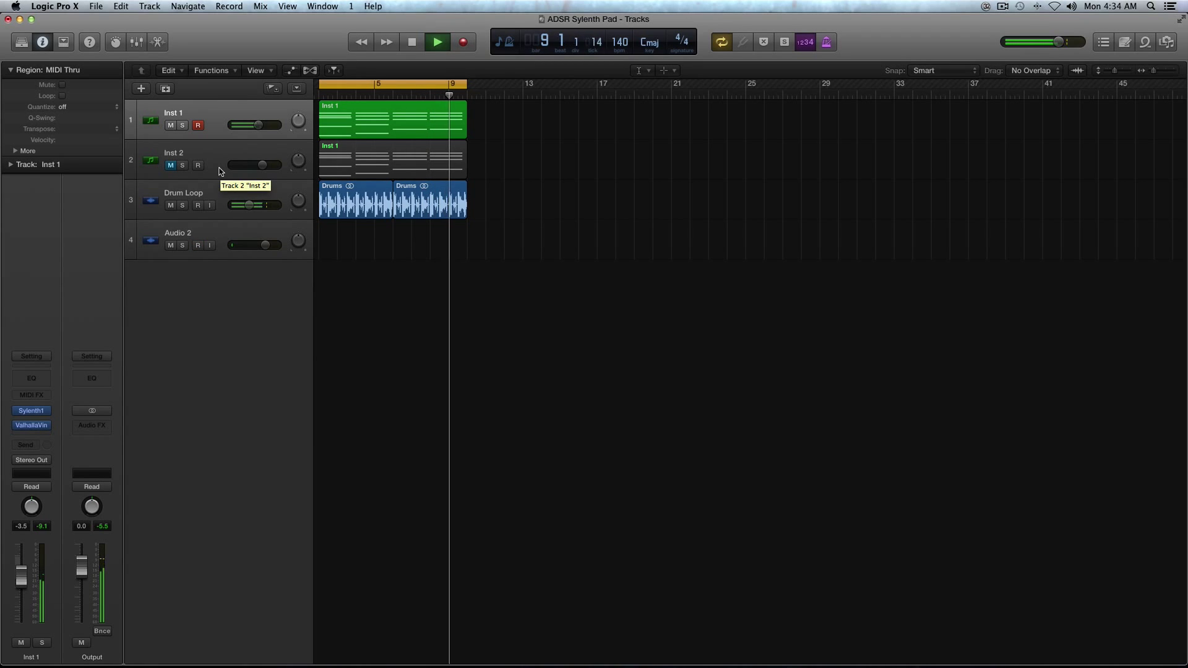
Stop playback, leave the Inst 1 region's name unedited, and switch to the Pointer tool.
key("space")
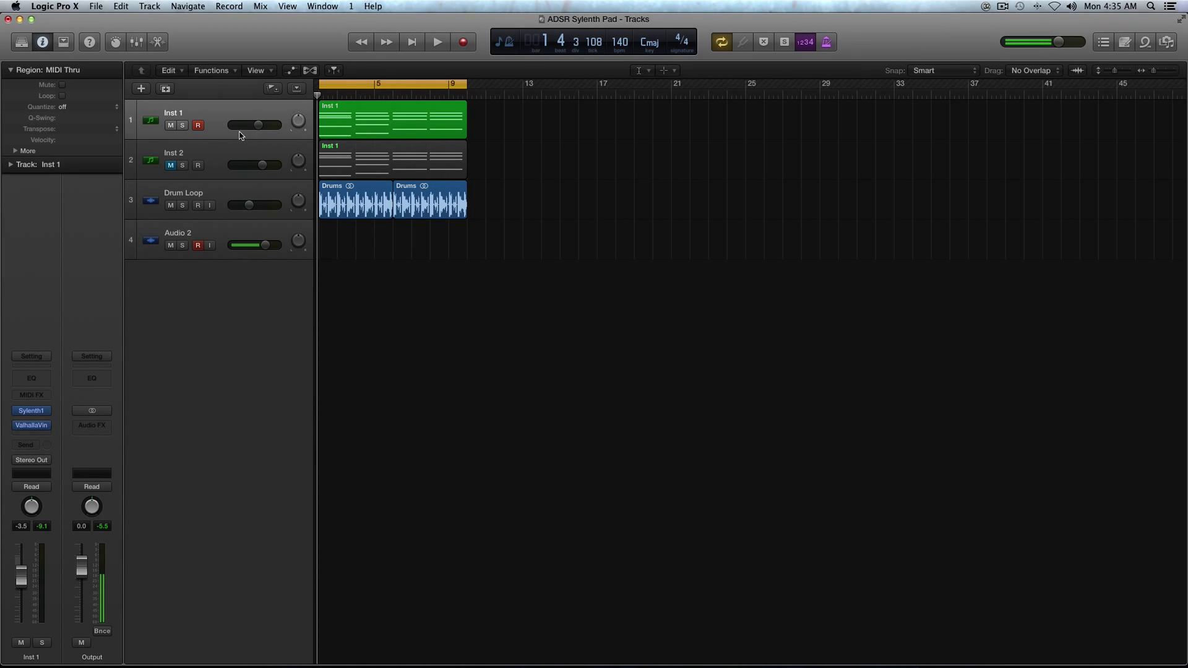
left_click(326, 124)
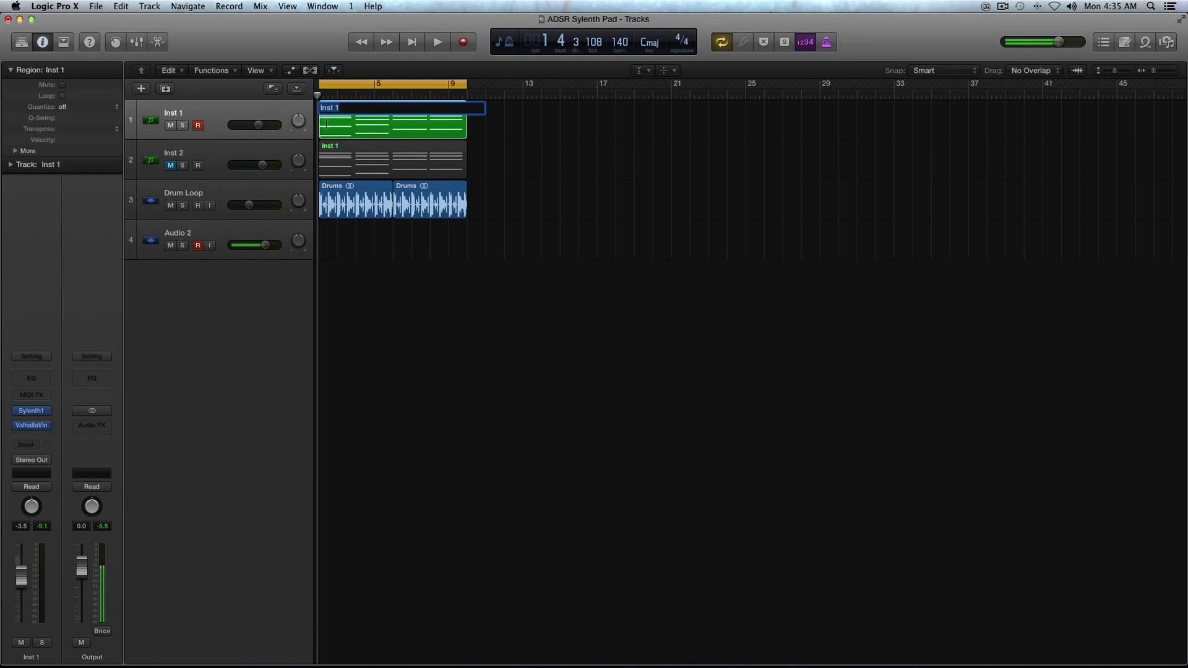
key("Escape")
key("t")
key("t")
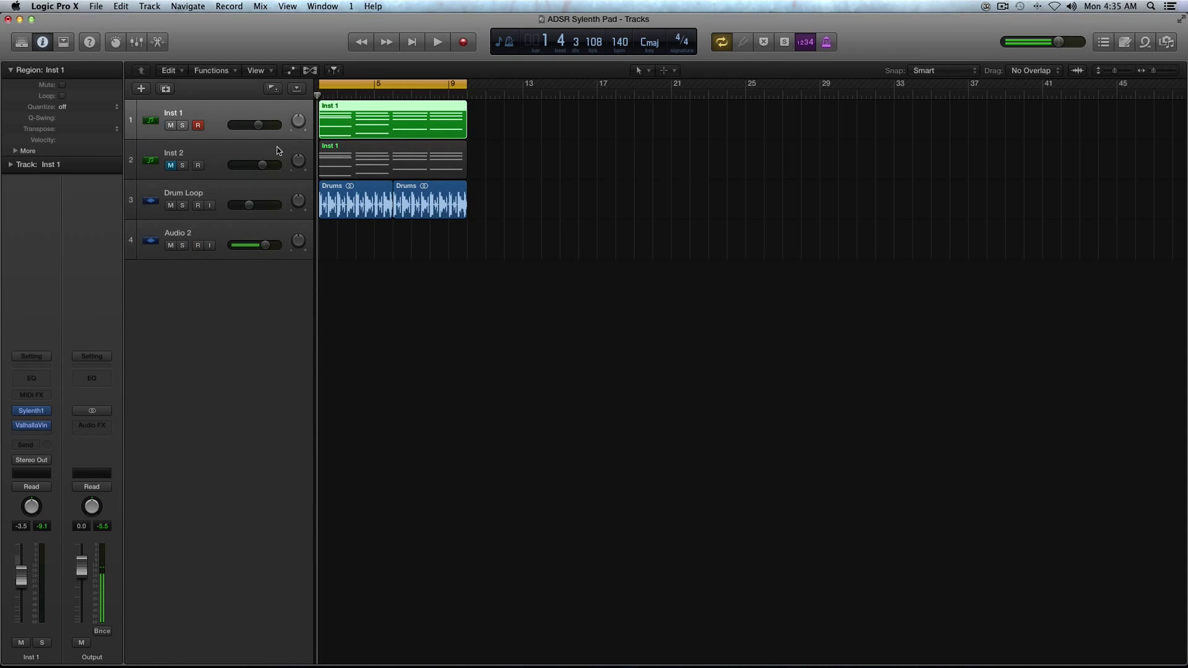
Check the ValhallaVintageVerb settings on the Inst 1 track and close the plugin window.
left_click(197, 246)
left_click(31, 425)
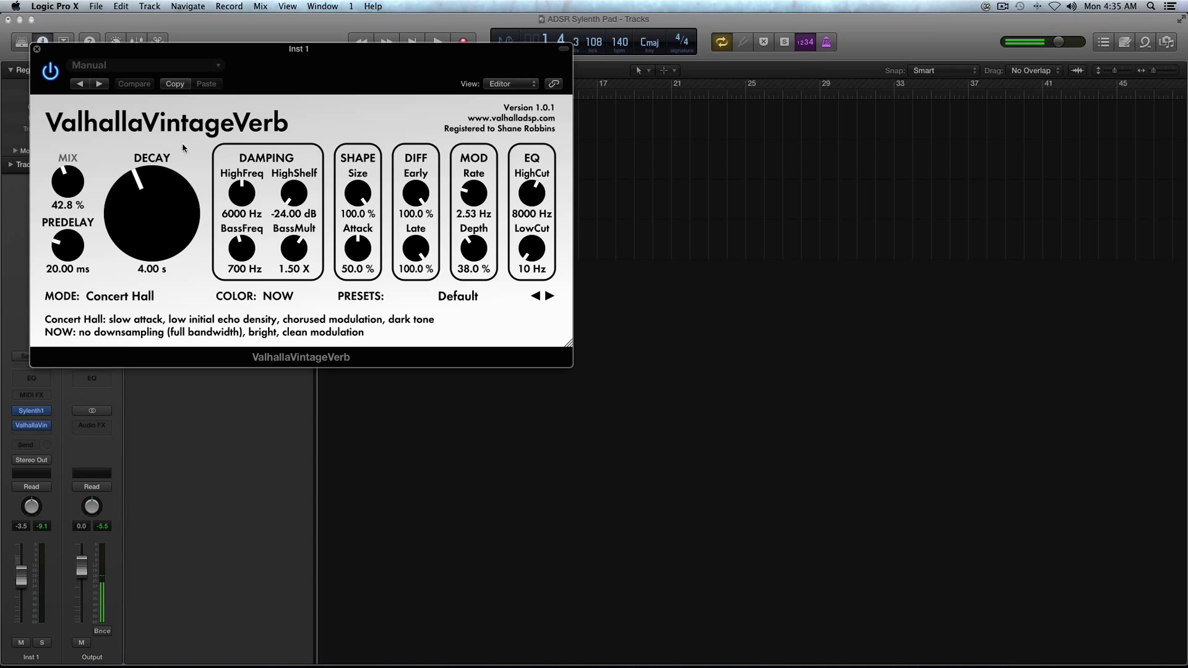
left_click(36, 49)
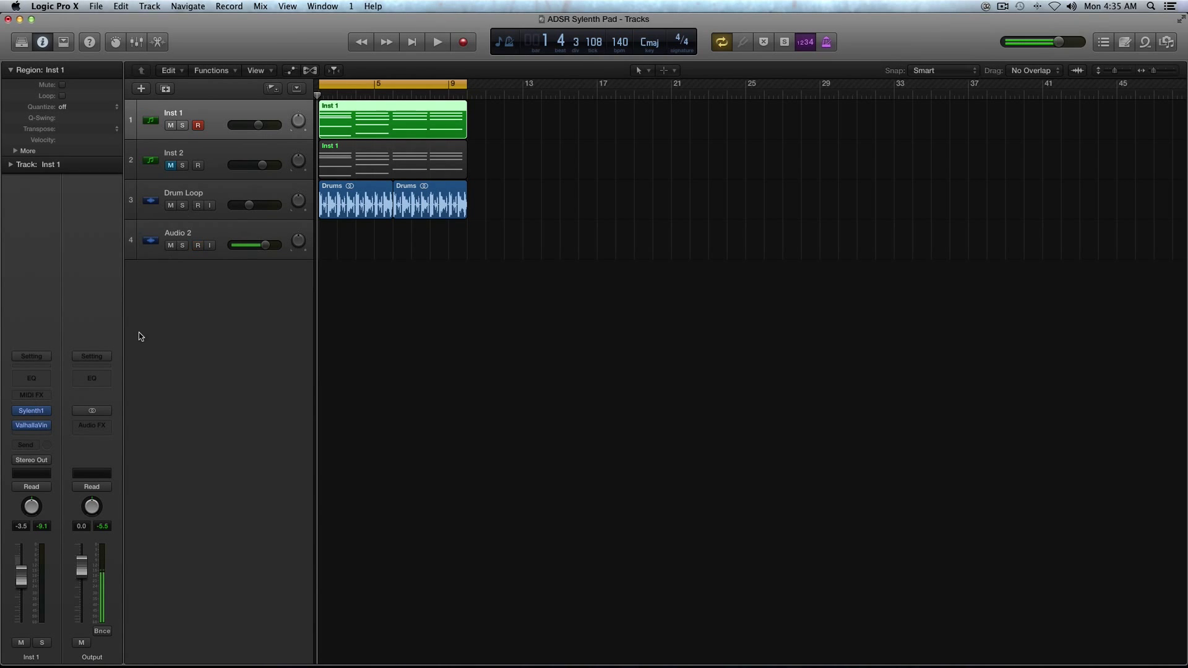
Unmute the Inst 2 track and mute Inst 1, leaving Inst 2 selected.
left_click(202, 167)
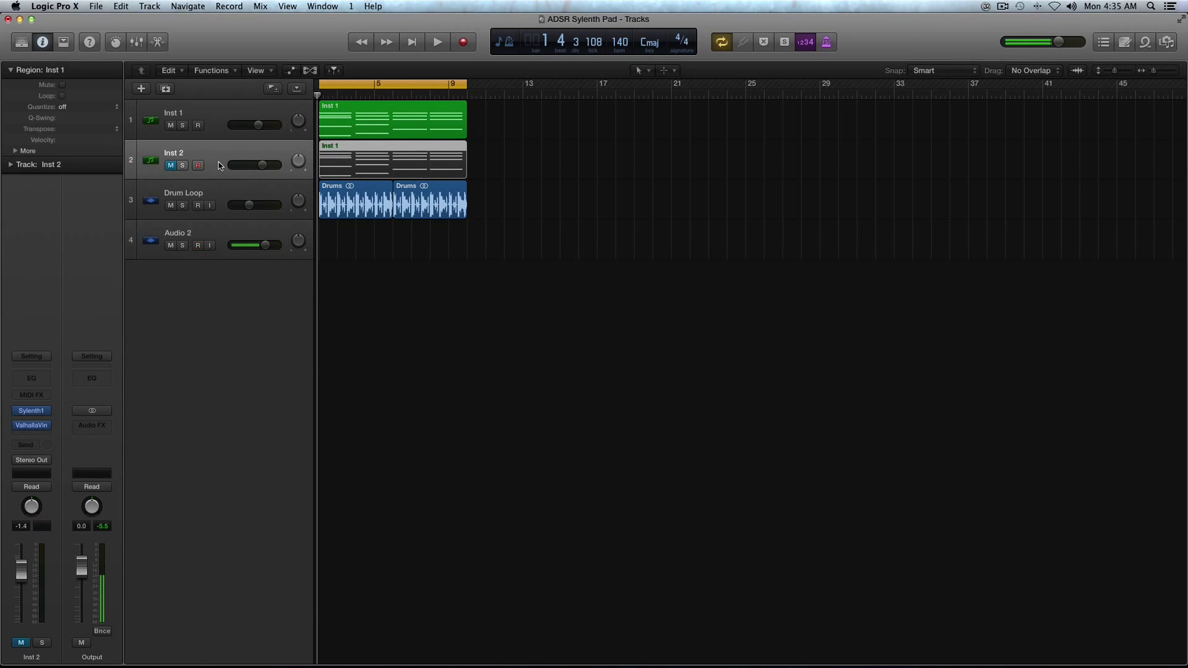
left_click(176, 166)
left_click(214, 124)
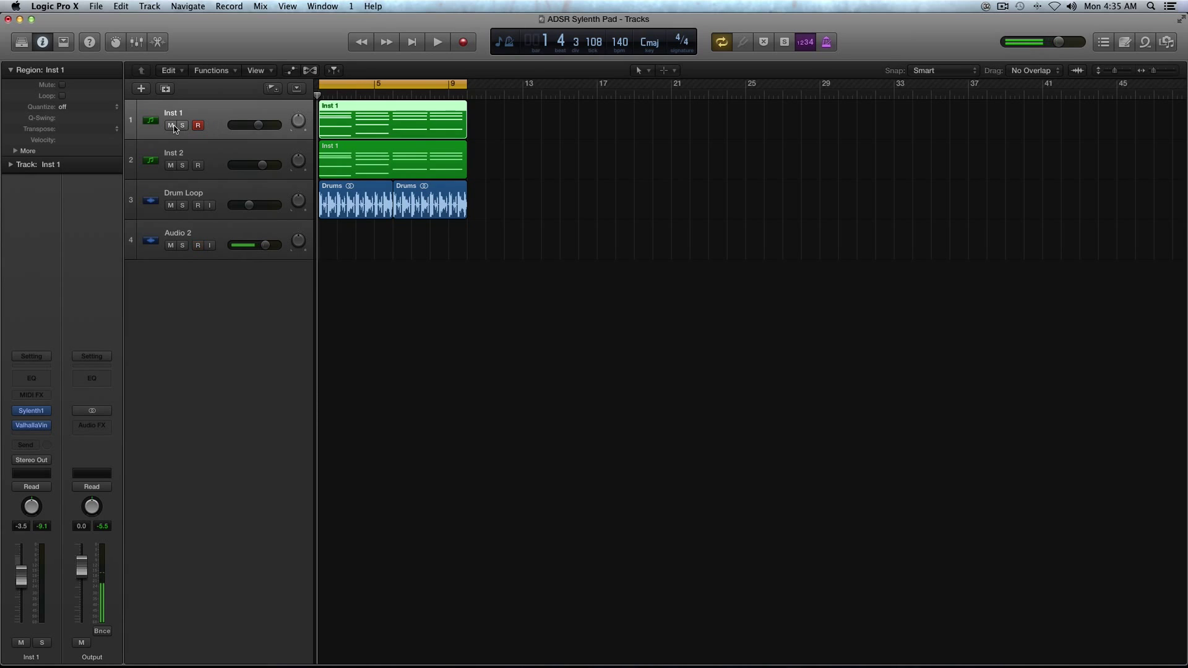
left_click(171, 127)
left_click(199, 150)
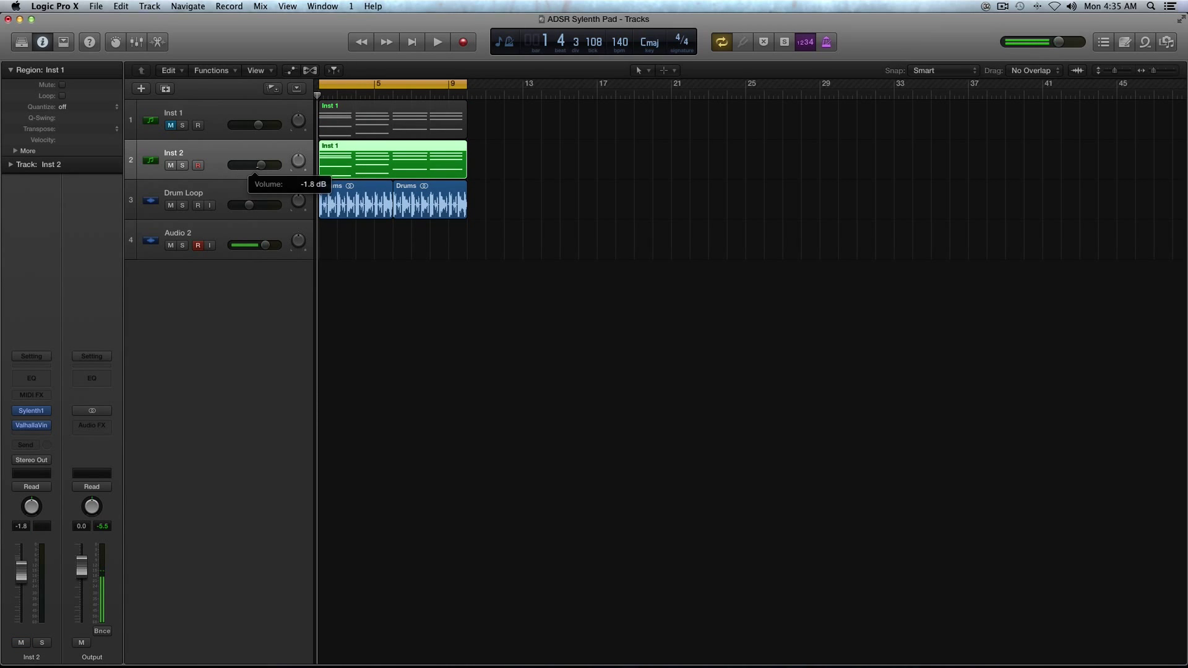
Lower the Inst 2 track's volume to about -8.4 dB while playing the loop.
key("space")
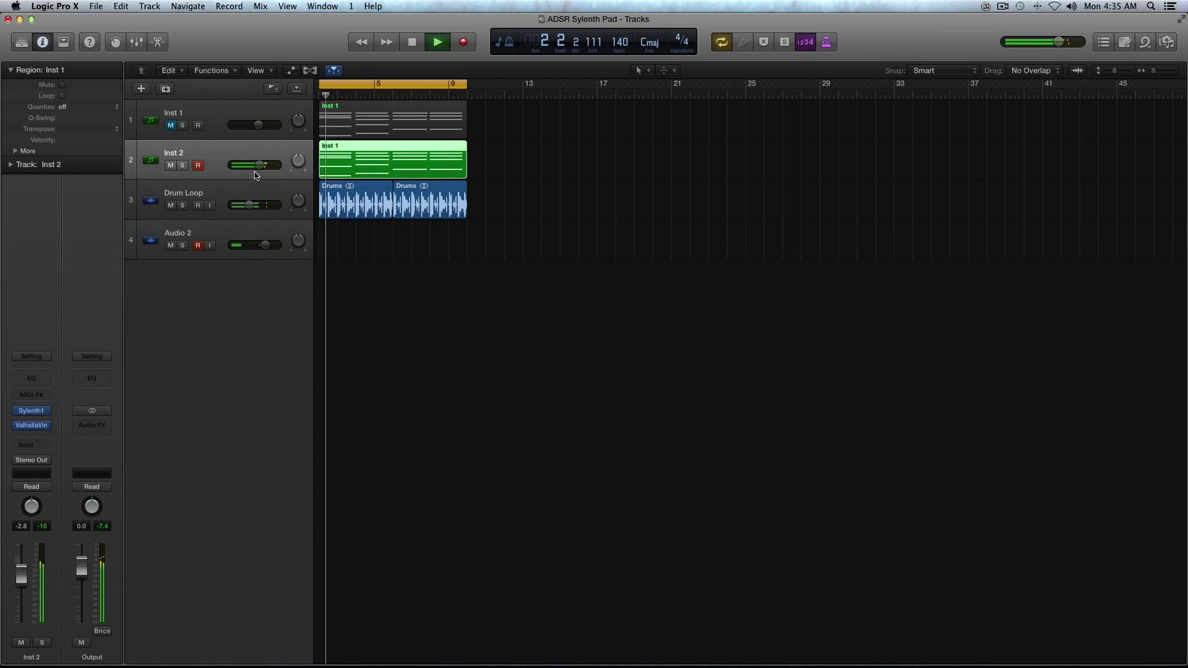
left_click_drag(259, 172, 232, 167)
key("space")
key("space")
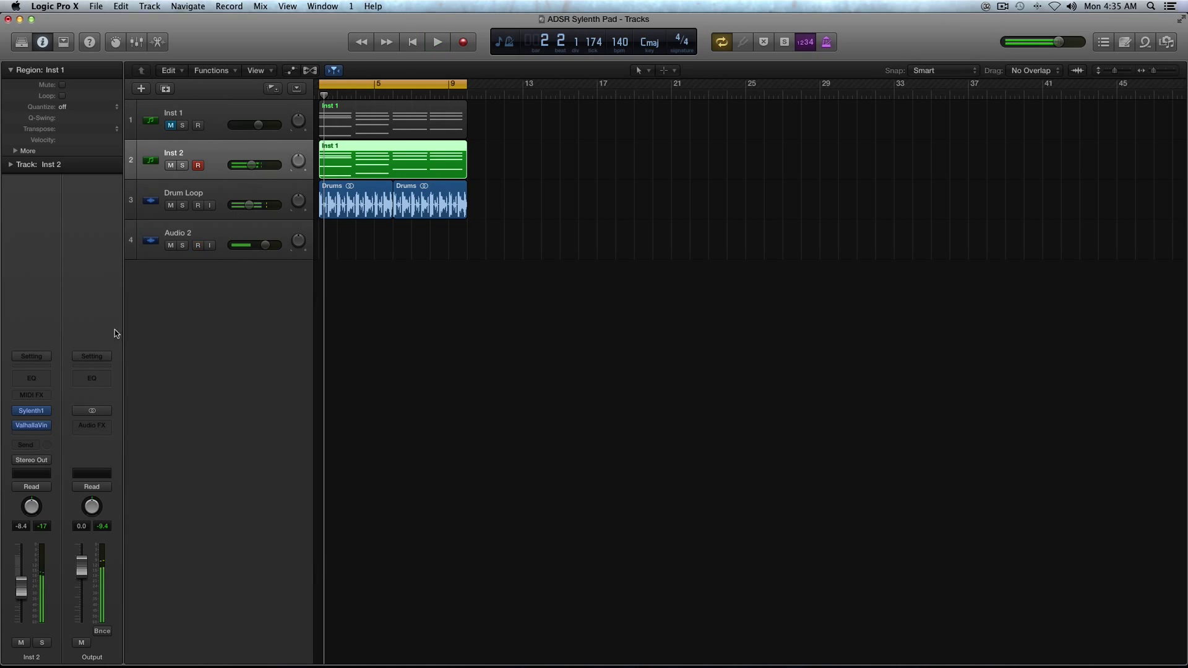
Open Sylenth1 on Inst 2, set its polyphony to 14, and move the plugin window clear of the track headers.
left_click(34, 414)
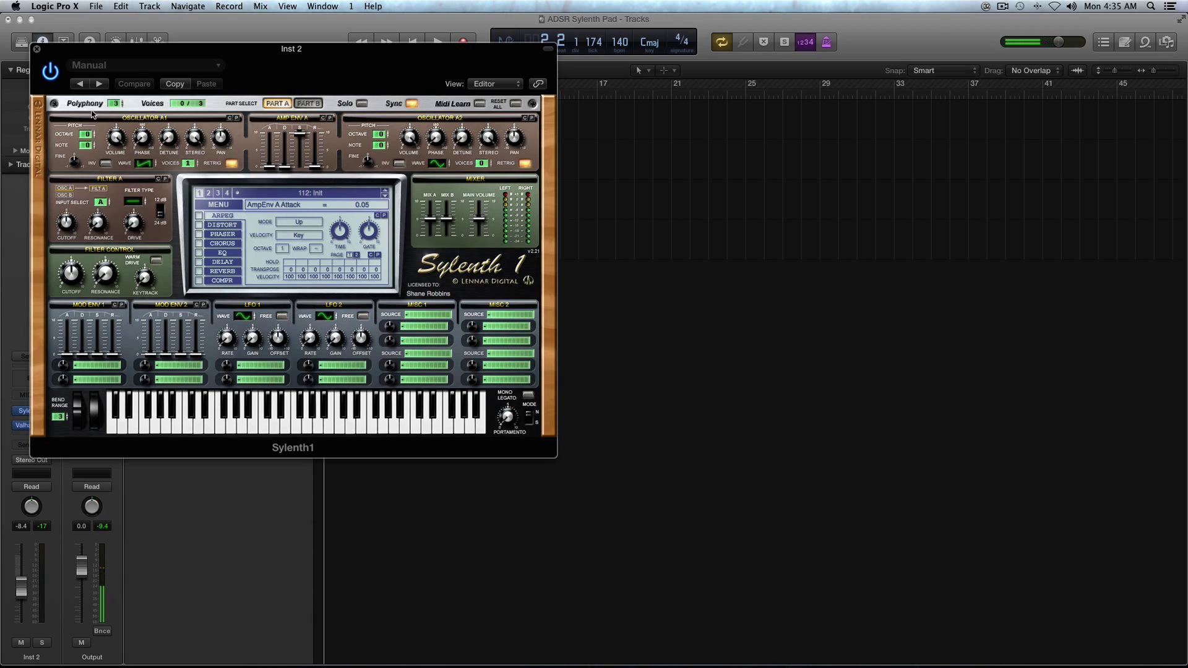
left_click(121, 101)
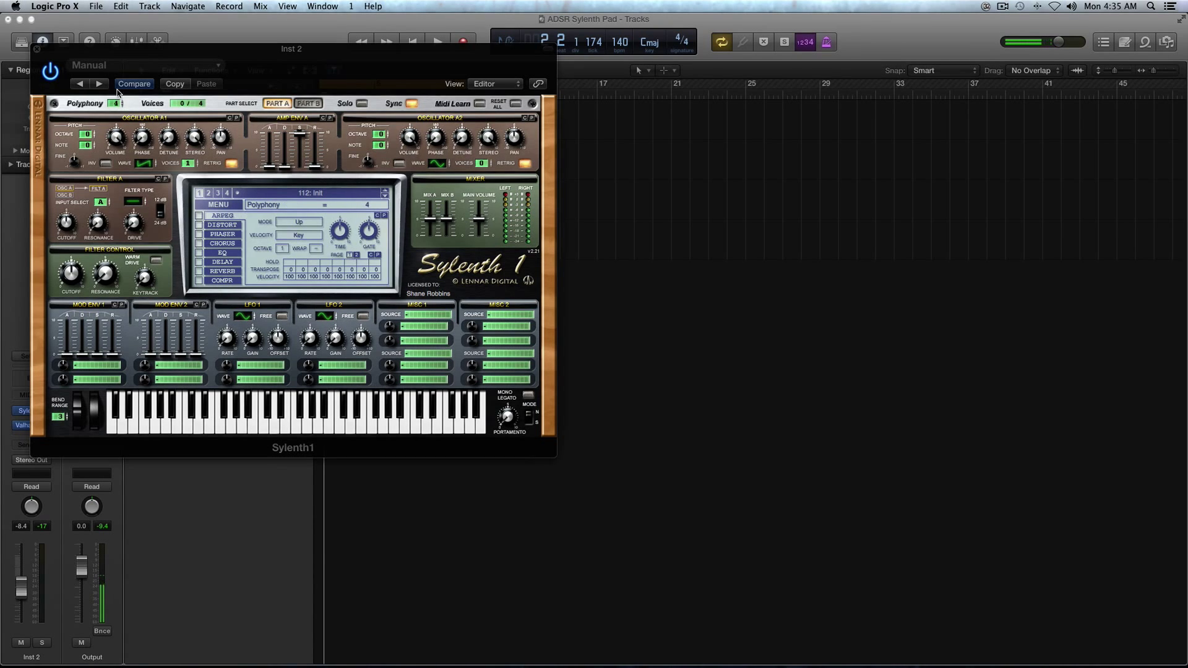
scroll(117, 99, "up", 7)
left_click_drag(121, 73, 121, 49)
mouse_move(195, 161)
left_click_drag(116, 49, 523, 160)
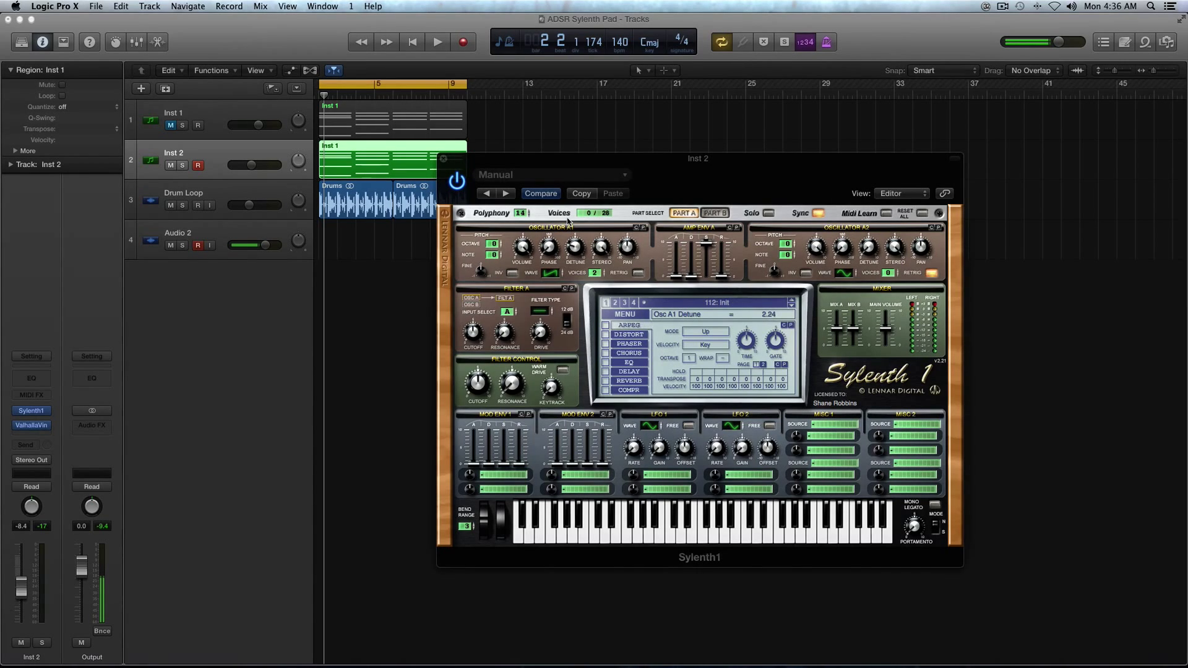
Raise Oscillator A1's detune to about 2.90 and audition the pad.
left_click_drag(567, 220, 567, 213)
key("space")
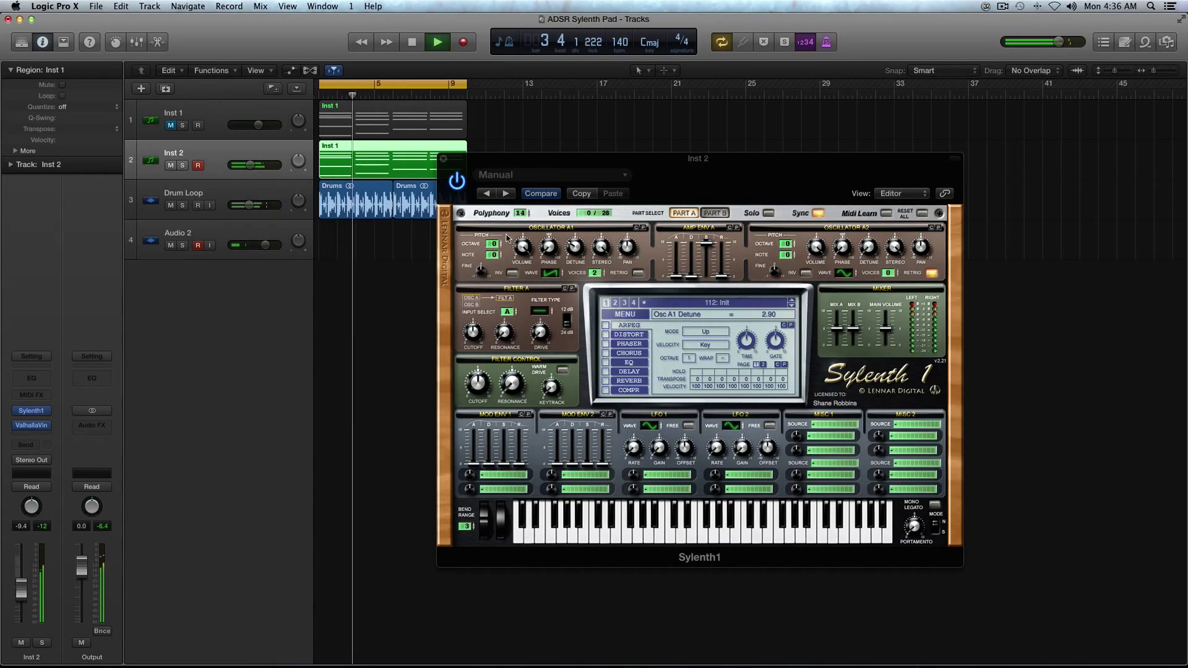
key("space")
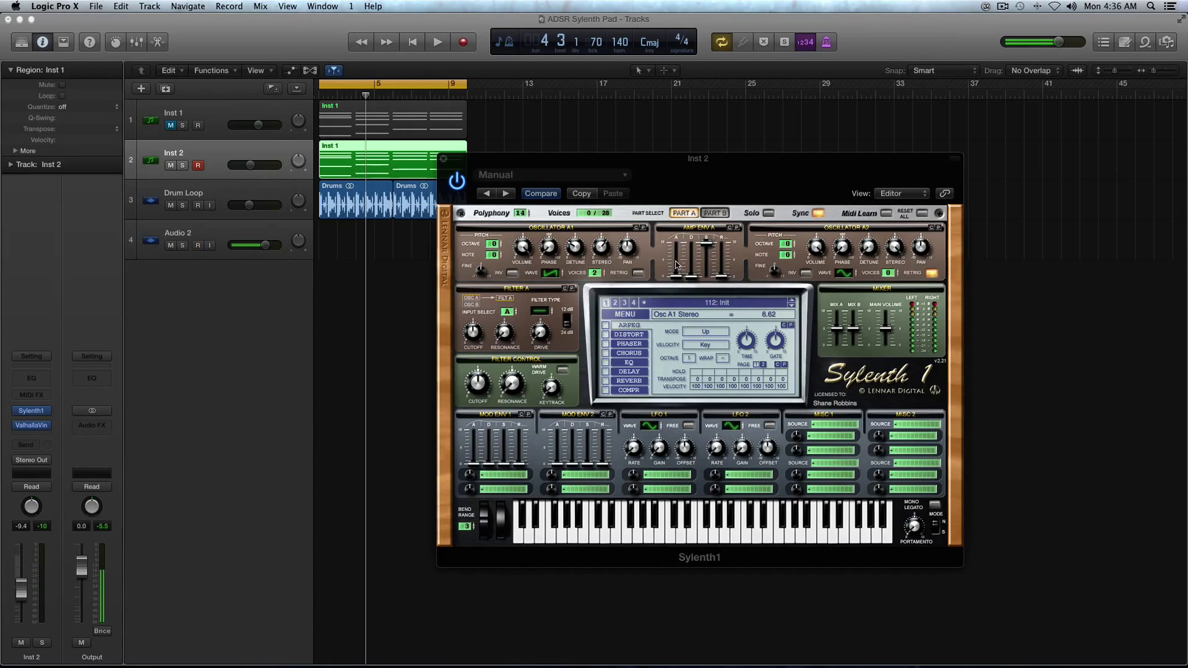
Set Amp Envelope A's attack to about 3.67 and its release to about 7.40, auditioning the pad after each change.
left_click_drag(677, 277, 678, 240)
key("space")
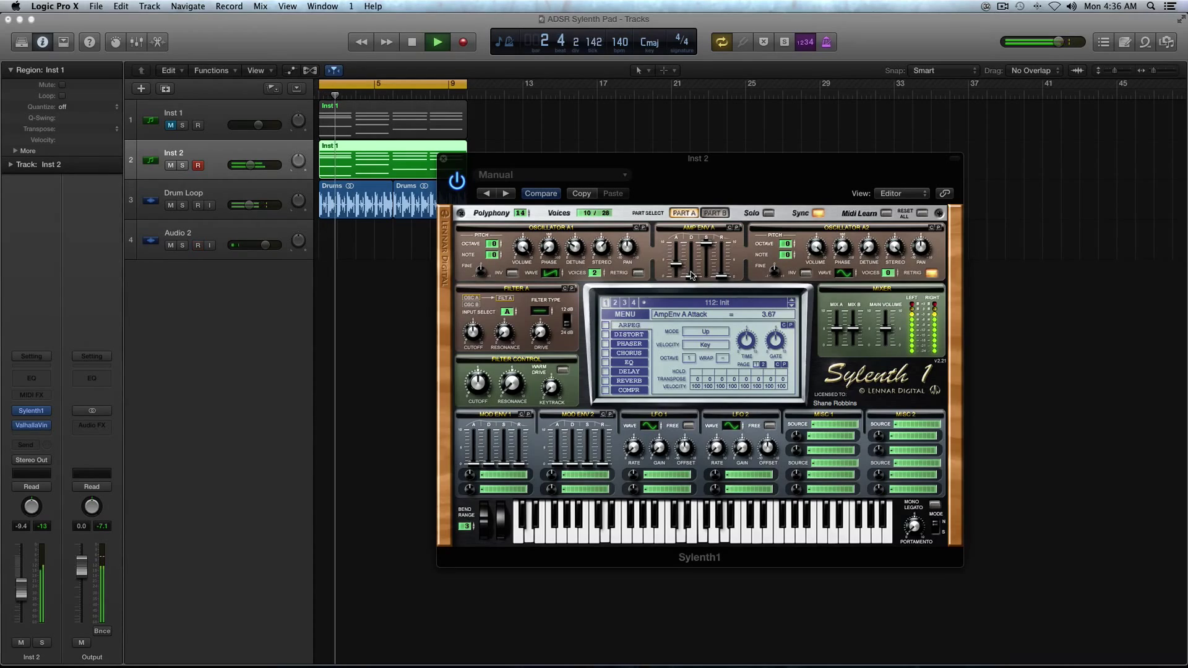
key("space")
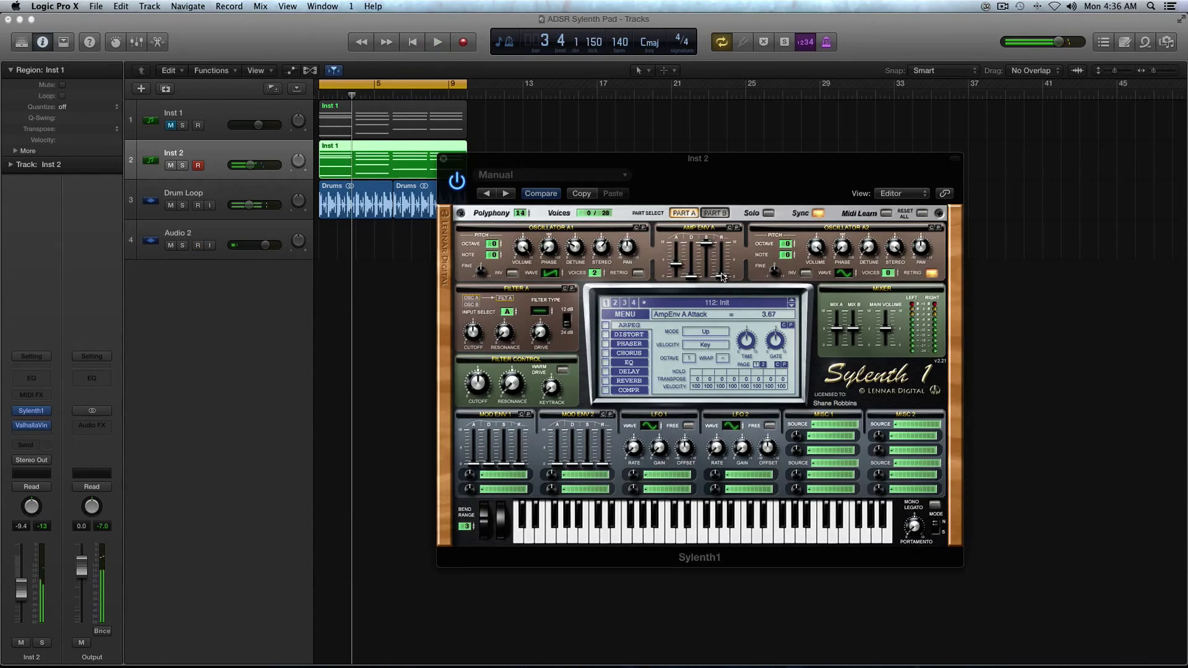
left_click_drag(723, 277, 722, 245)
key("space")
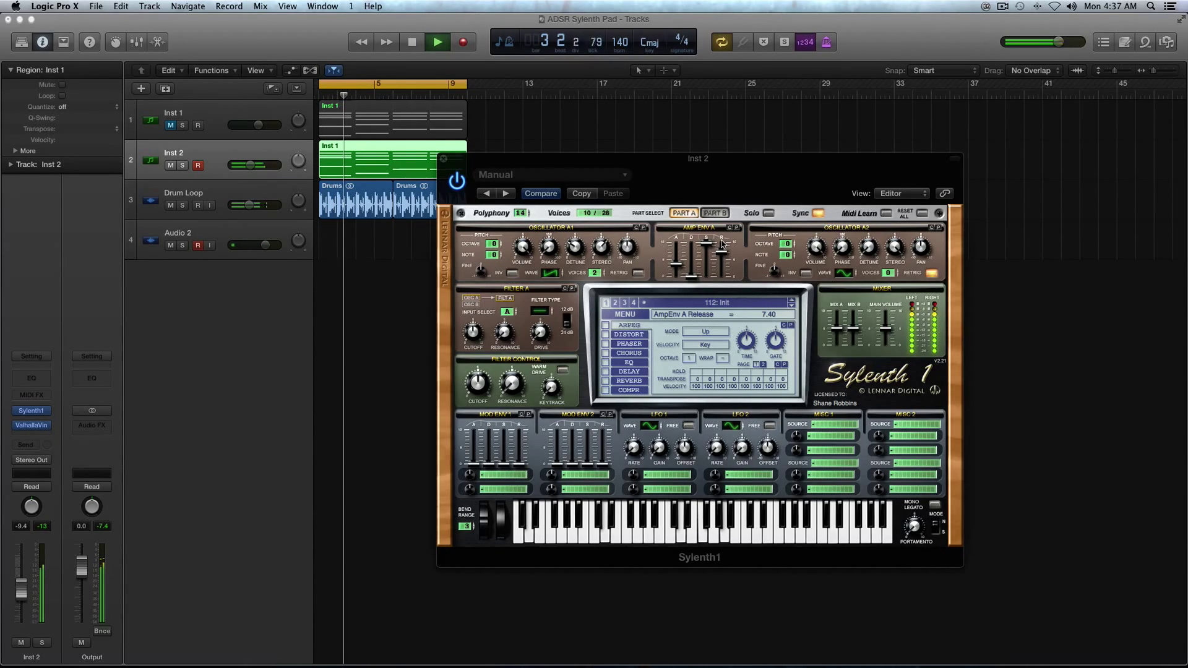
key("space")
Set Filter A to Lowpass with a cutoff of about 4.57 Hz and audition the filtered pad.
left_click(539, 312)
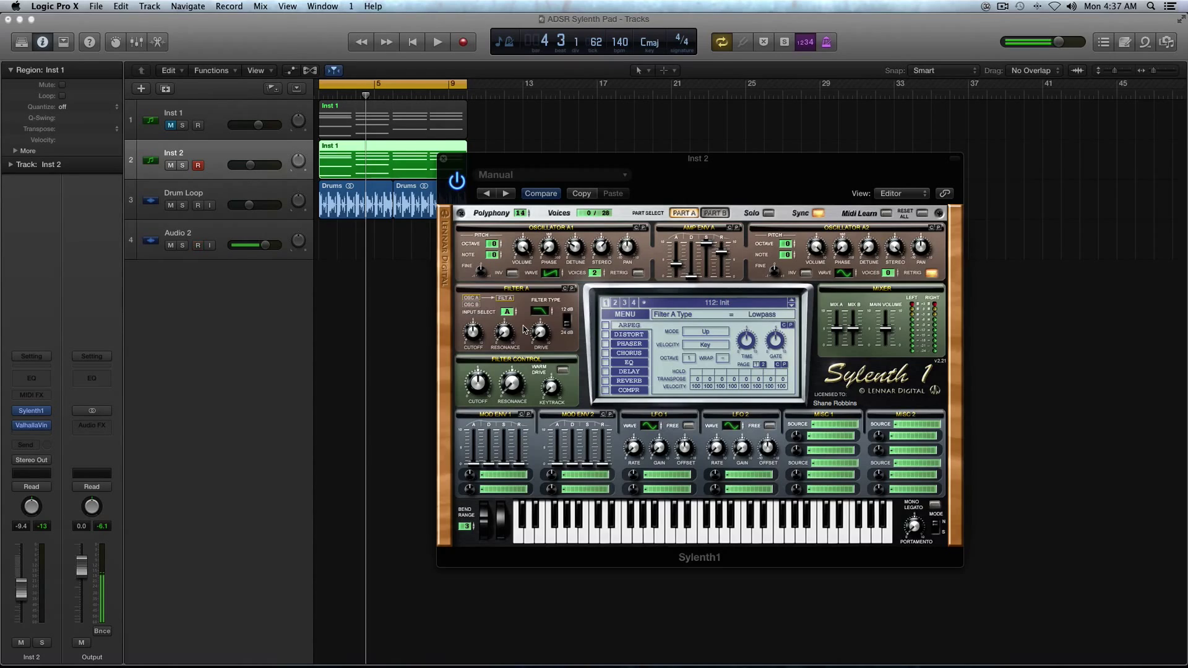
left_click_drag(474, 333, 480, 380)
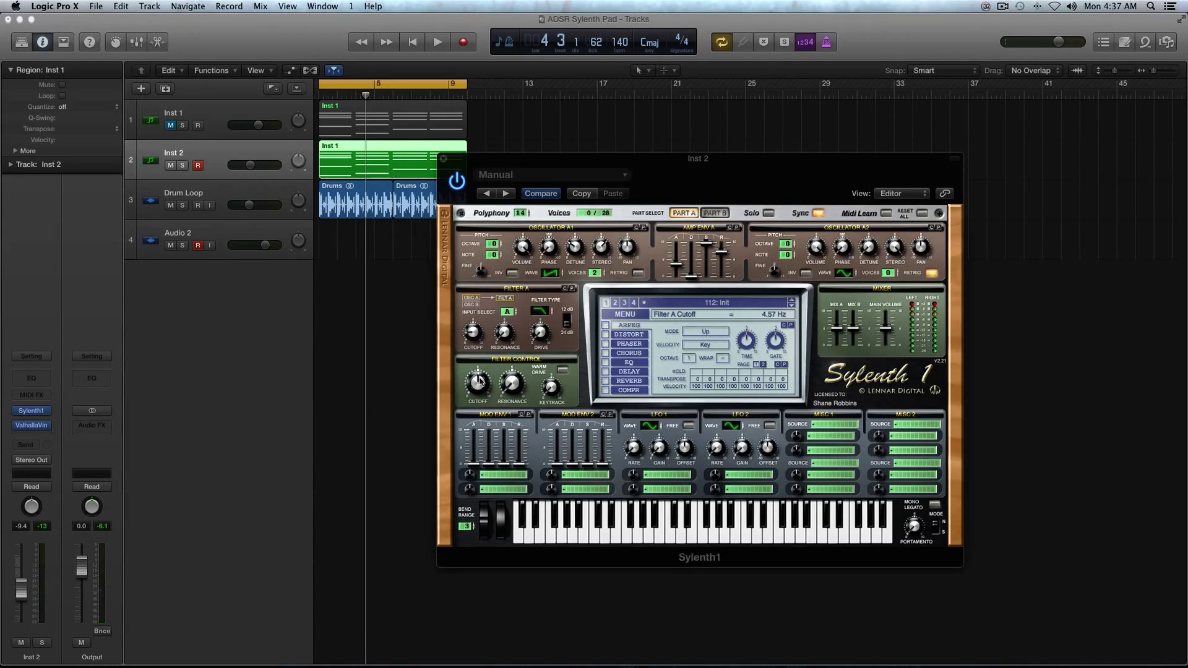
key("space")
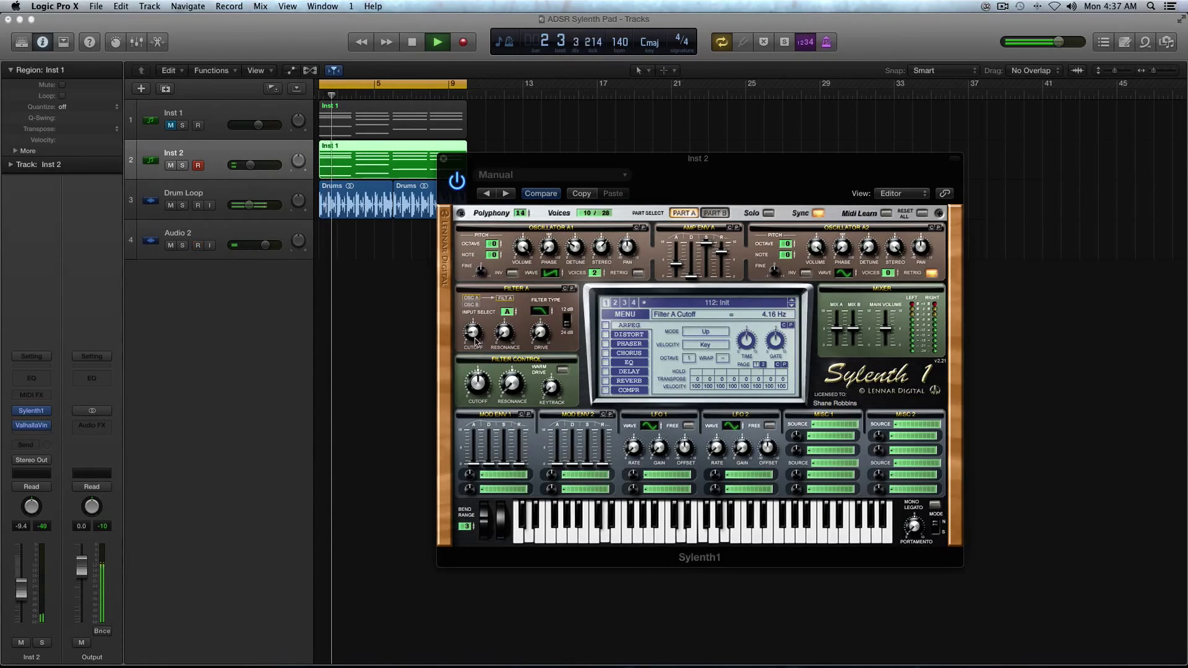
key("space")
Solo the selected region on the Inst 2 track and audition the pad without the drums.
key("ctrl+s")
key("space")
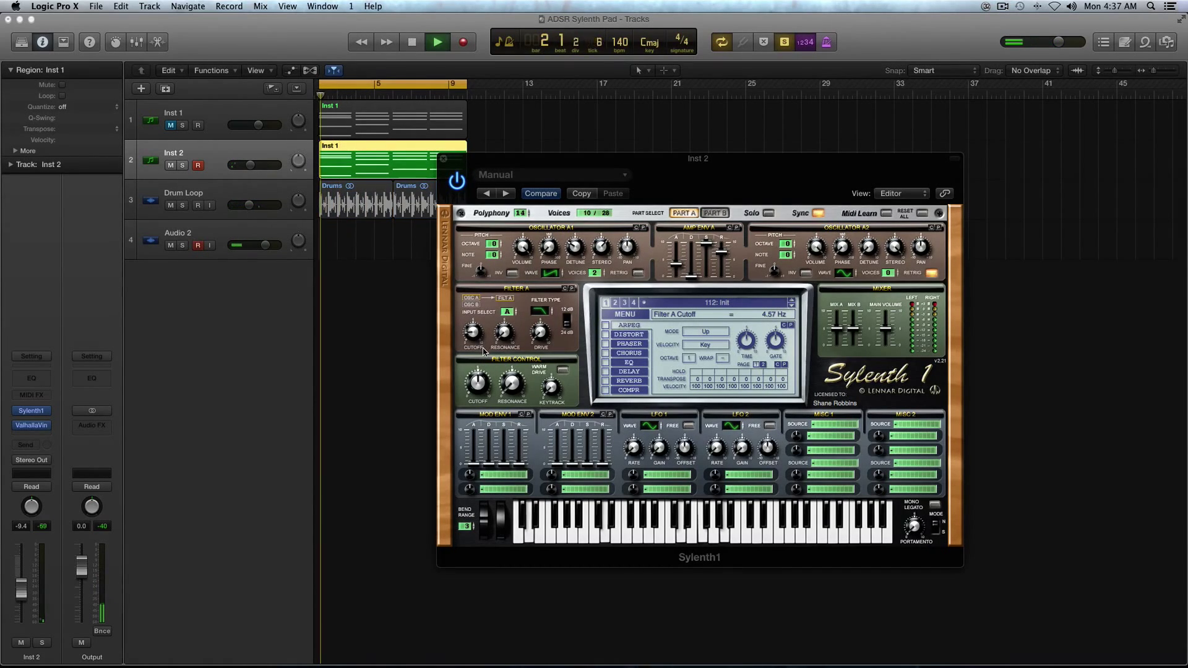
key("space")
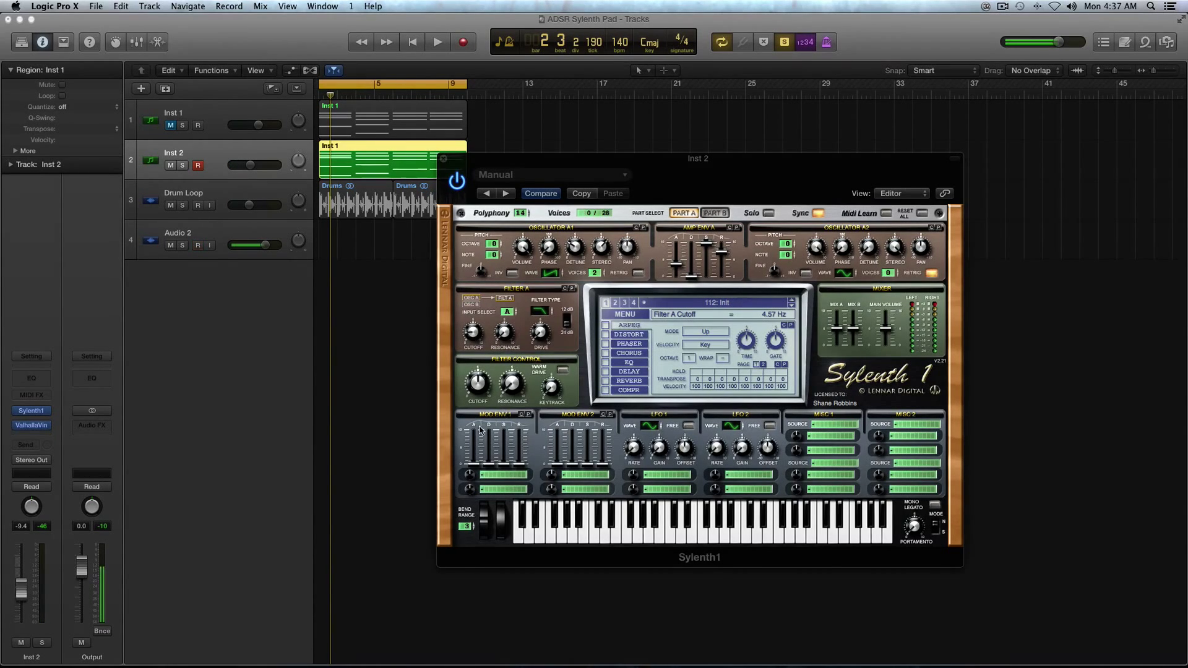
Set Mod Envelope 1's decay to about 4.00 and Filter A's slope to 12 dB, and audition the sound.
left_click_drag(489, 464, 489, 451)
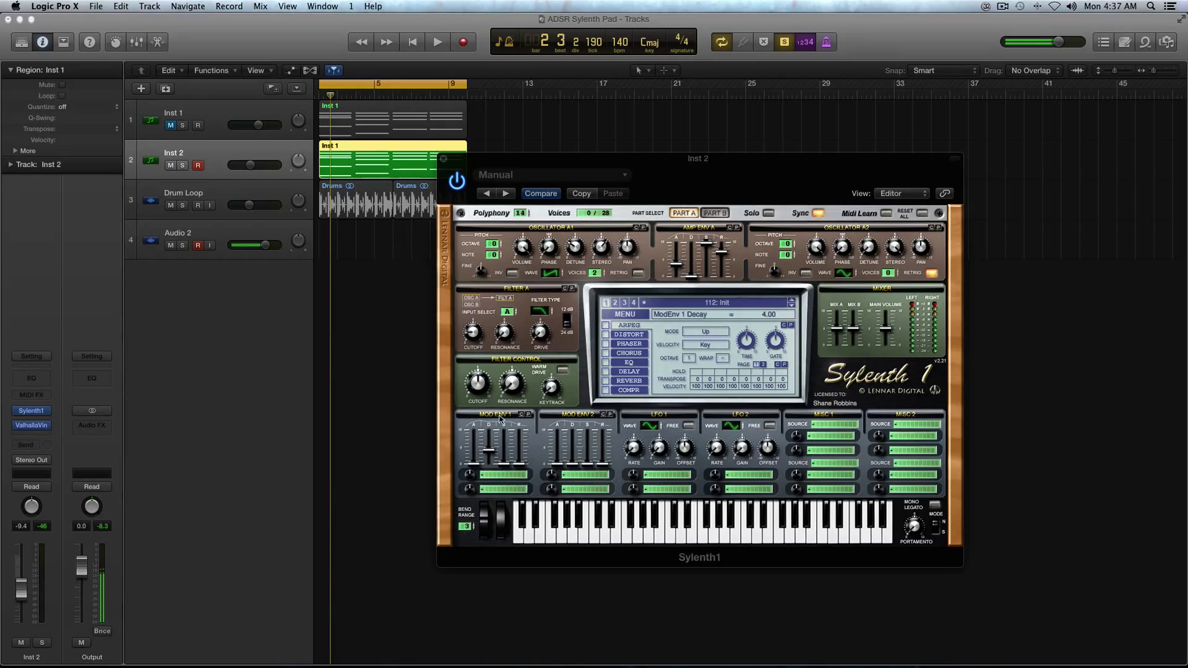
left_click(567, 335)
key("space")
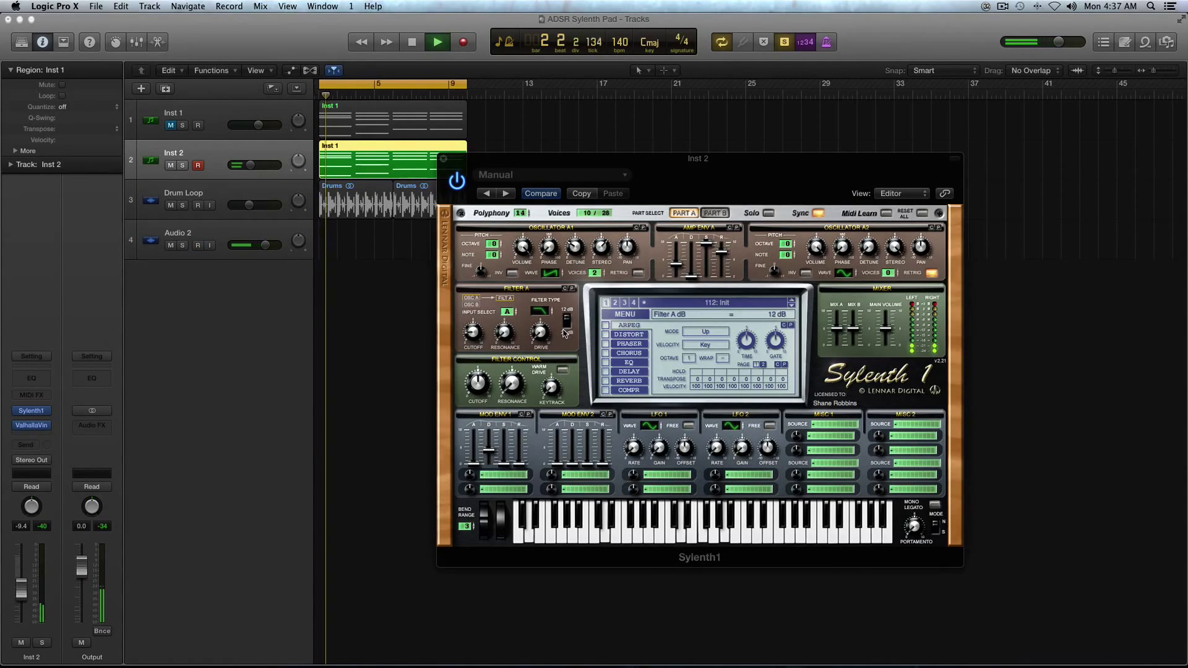
key("space")
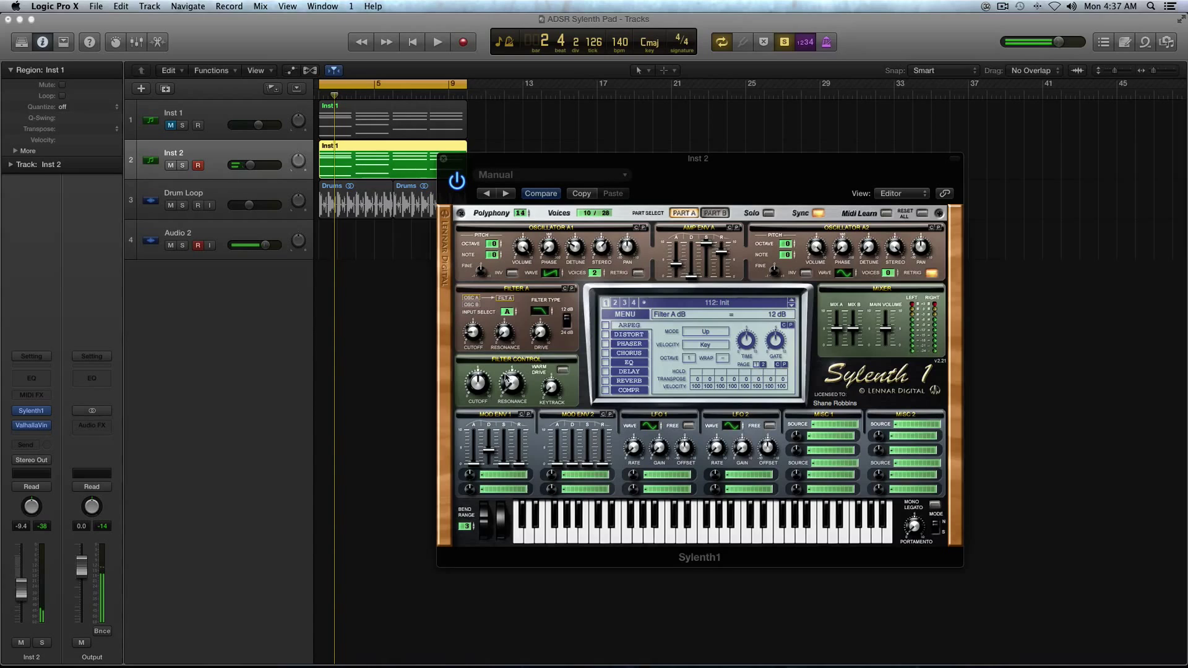
Assign Mod Envelope 1's first destination to Cutoff A with an amount of about 4.29, and start playback.
left_click(495, 478)
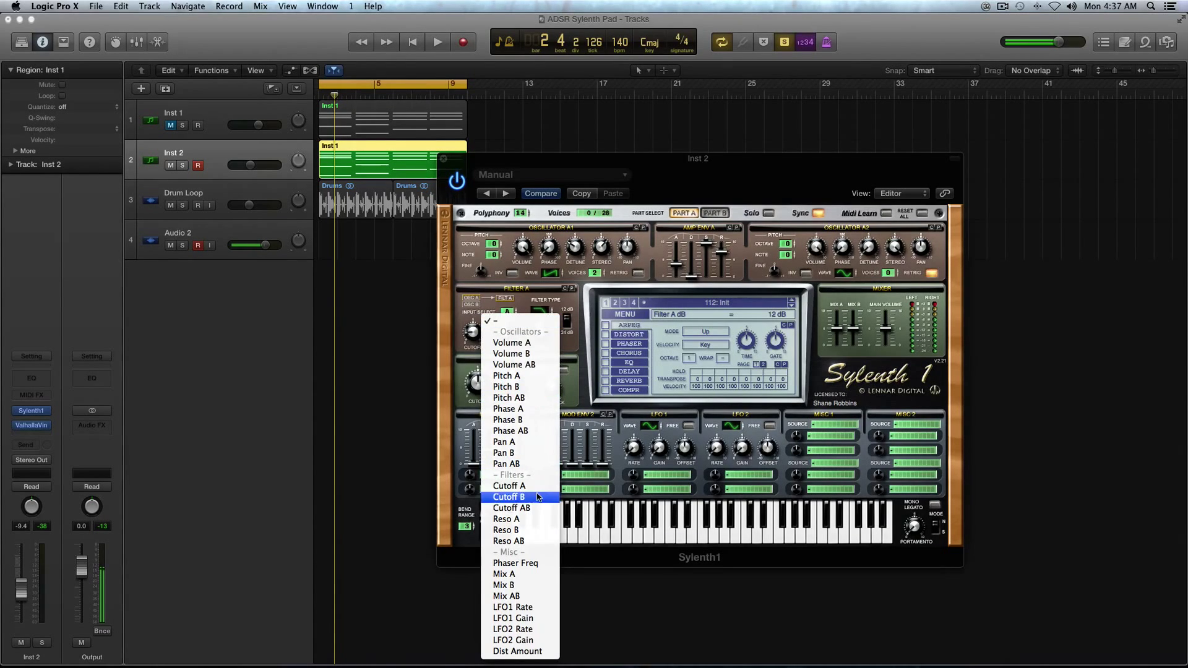
left_click(509, 486)
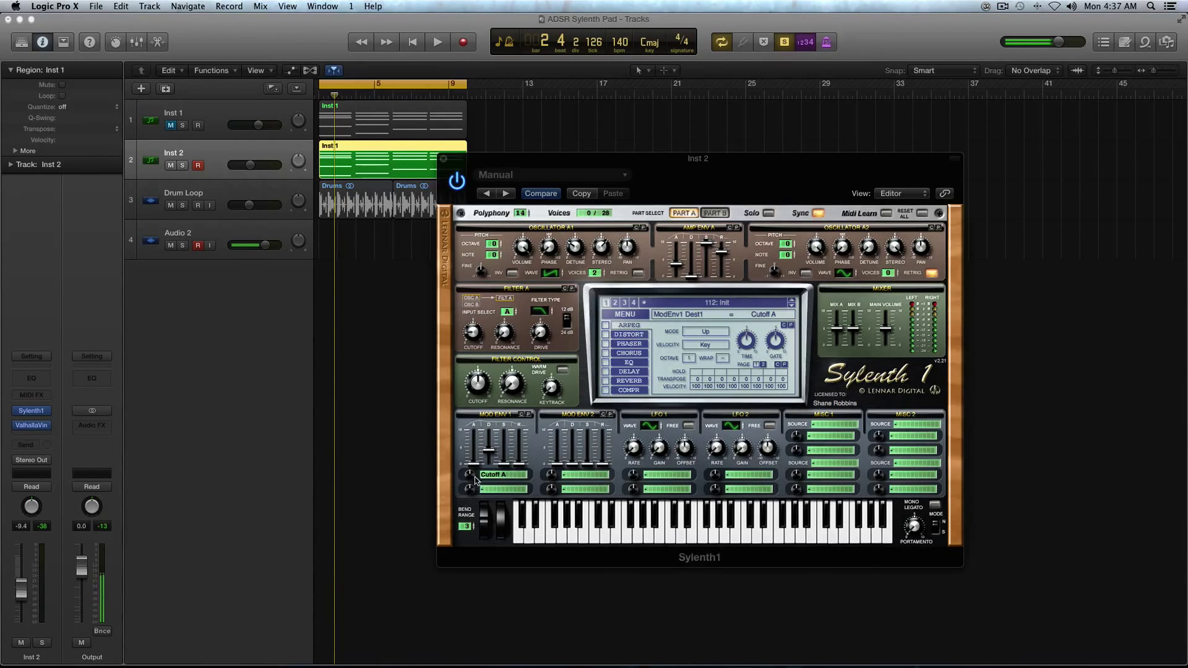
left_click_drag(473, 476, 474, 450)
key("space")
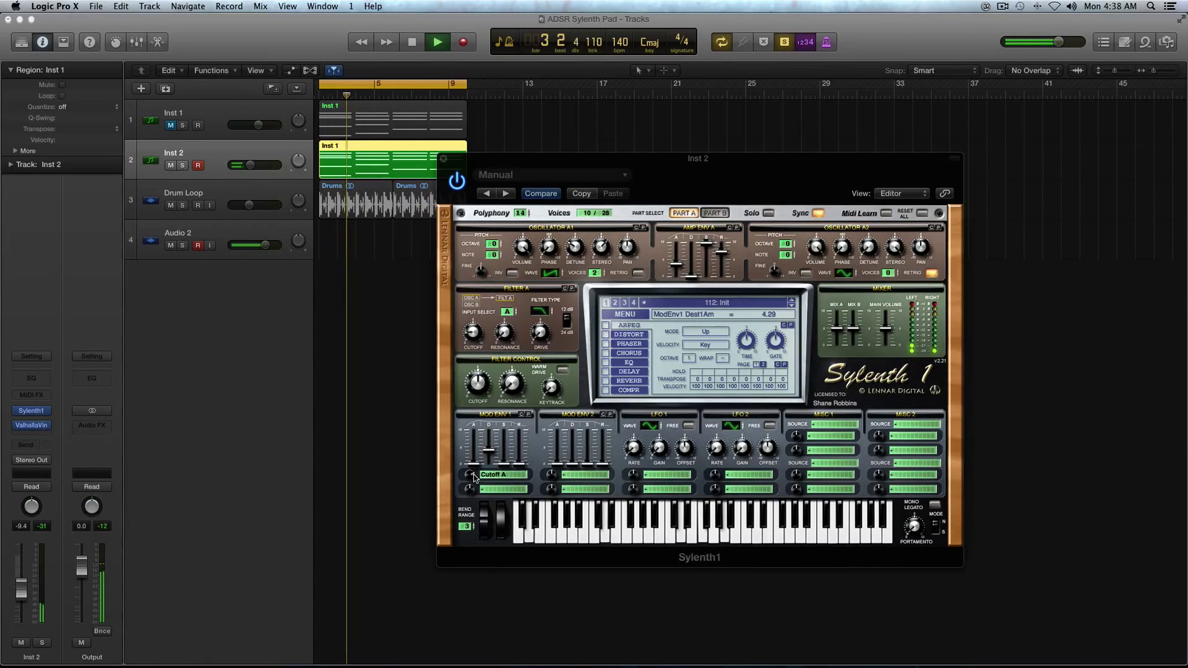
Raise Mod Envelope 1's attack to about 5.75 during playback, and stop playback.
scroll(475, 477, "down", 1)
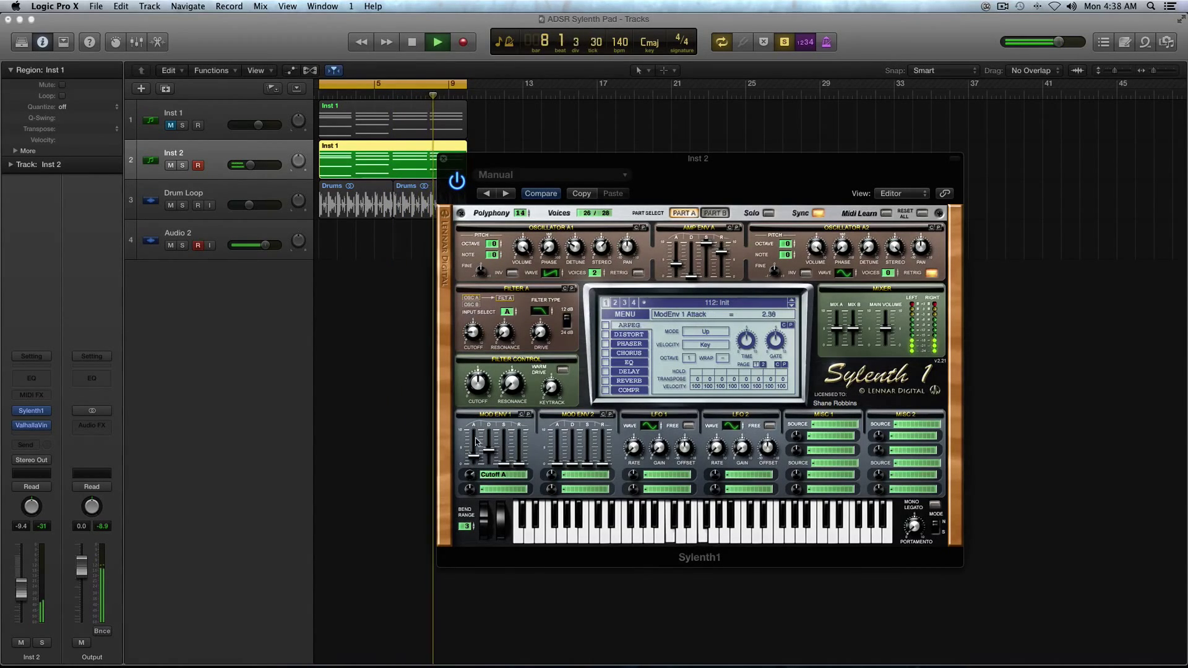
left_click_drag(477, 467, 476, 424)
key("space")
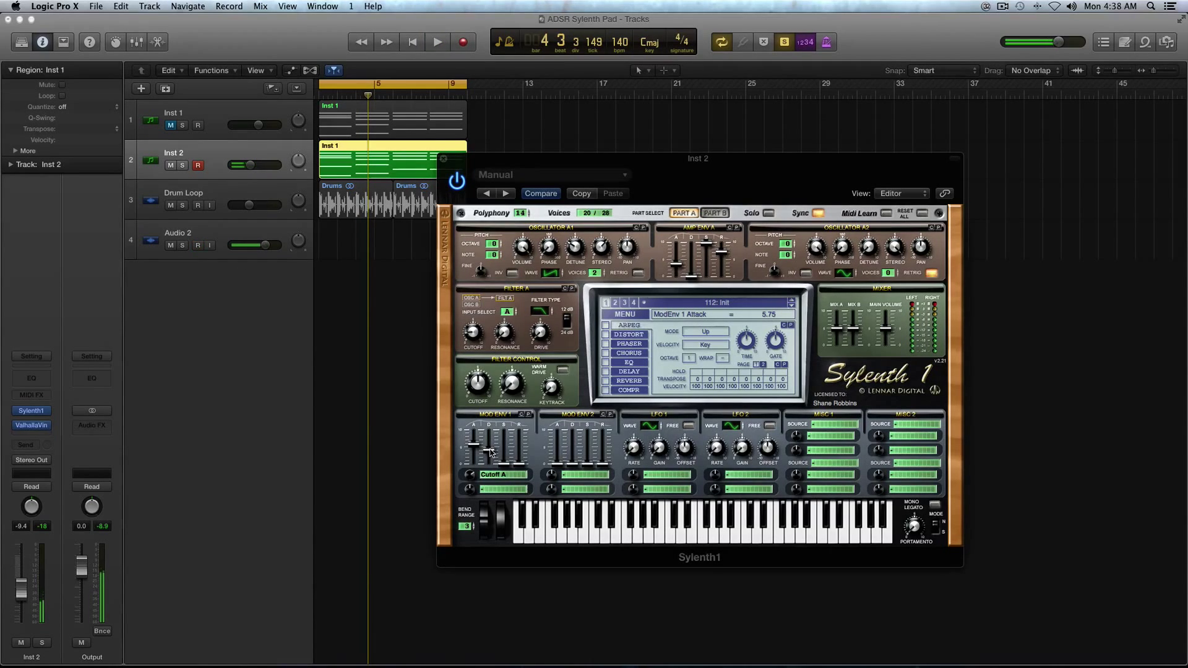
Set Mod Envelope 1's decay to about 8.43 and its release to about 7.01, auditioning after each change.
left_click_drag(490, 452, 486, 410)
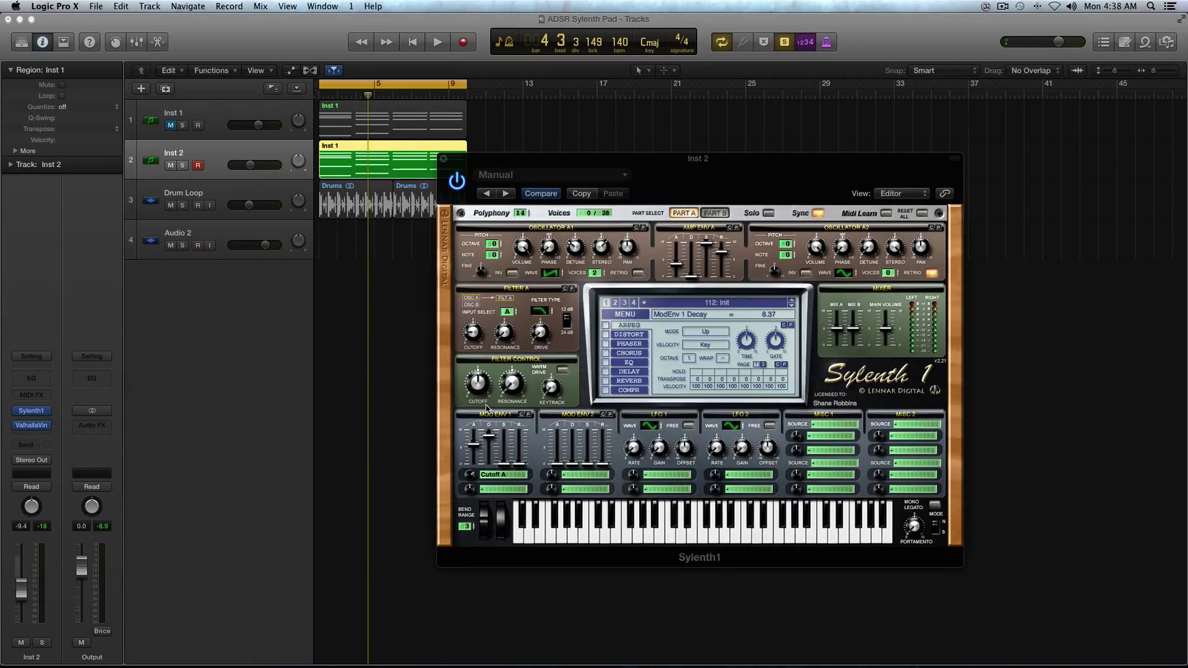
key("space")
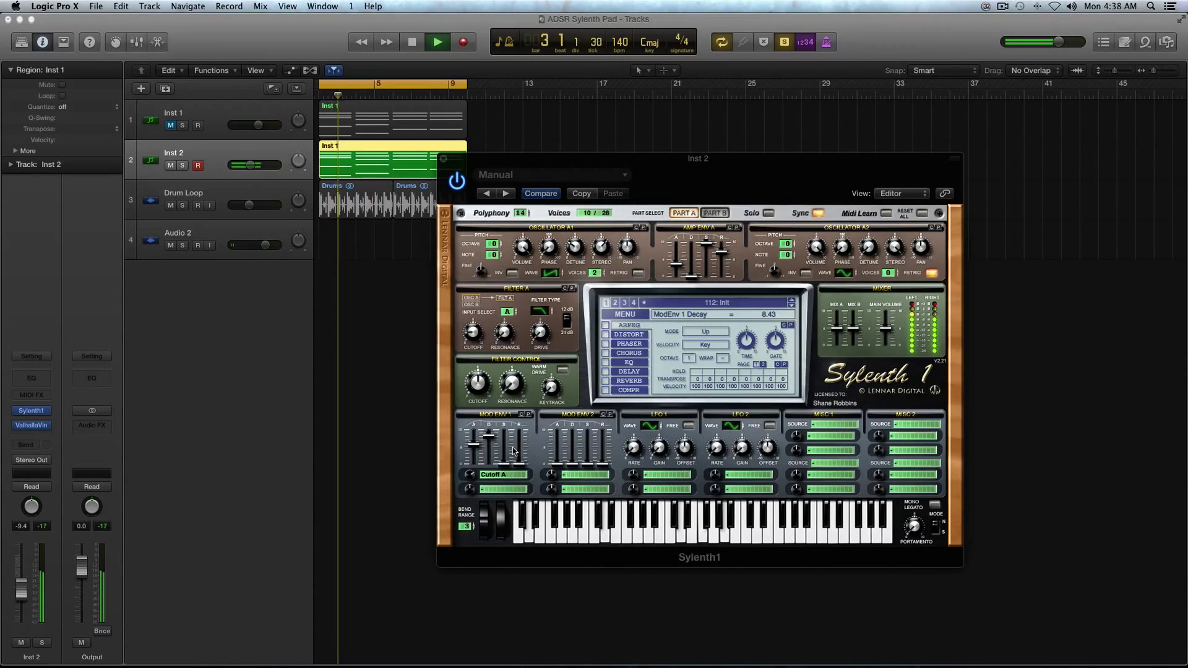
key("space")
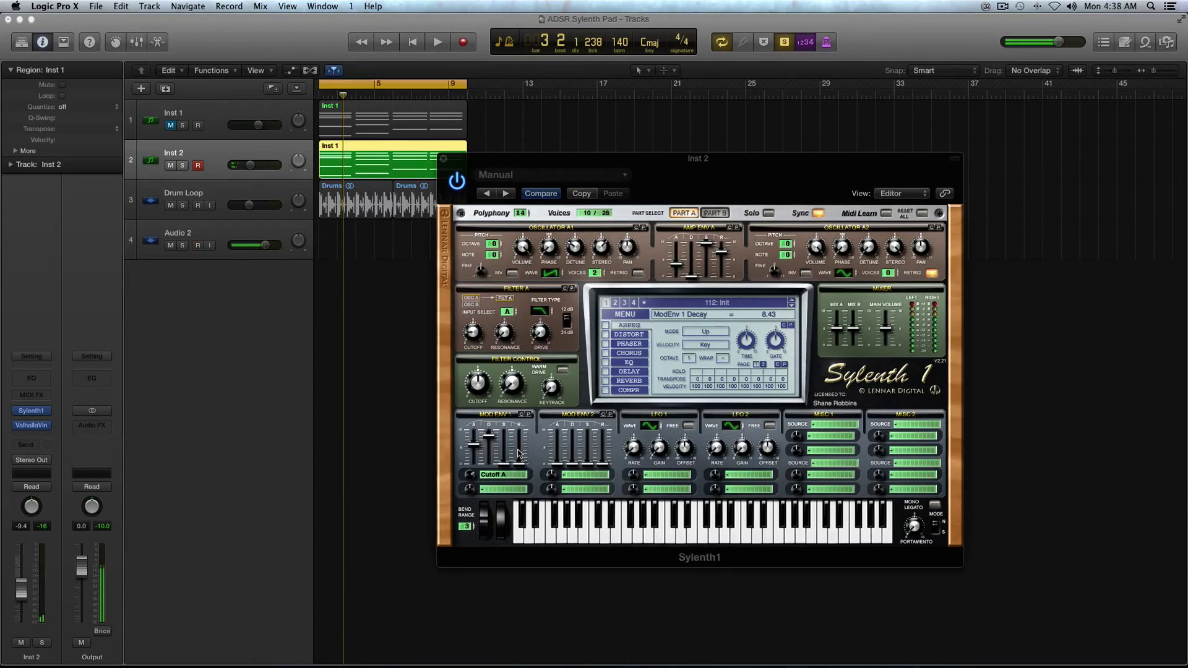
mouse_move(523, 458)
left_mouse_down()
mouse_move(521, 405)
mouse_move(521, 435)
left_mouse_up()
key("space")
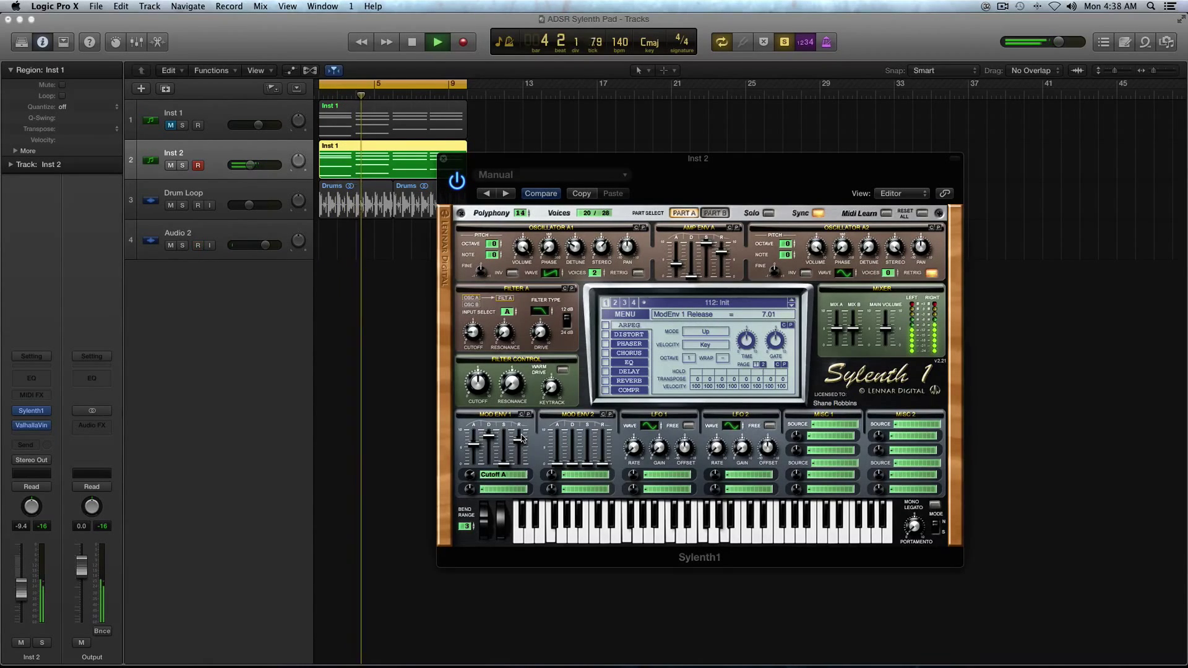
Stop playback, route Velocity to Cutoff A in Misc 1 with an amount of about 6.76, and restart playback.
key("space")
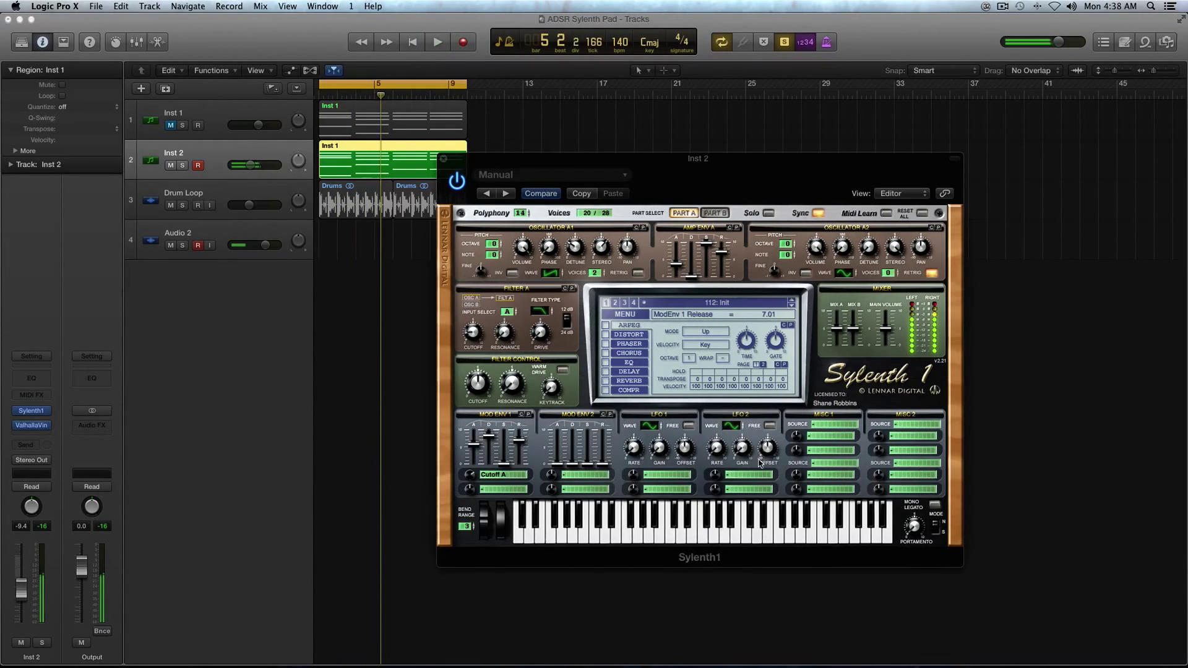
left_click(827, 426)
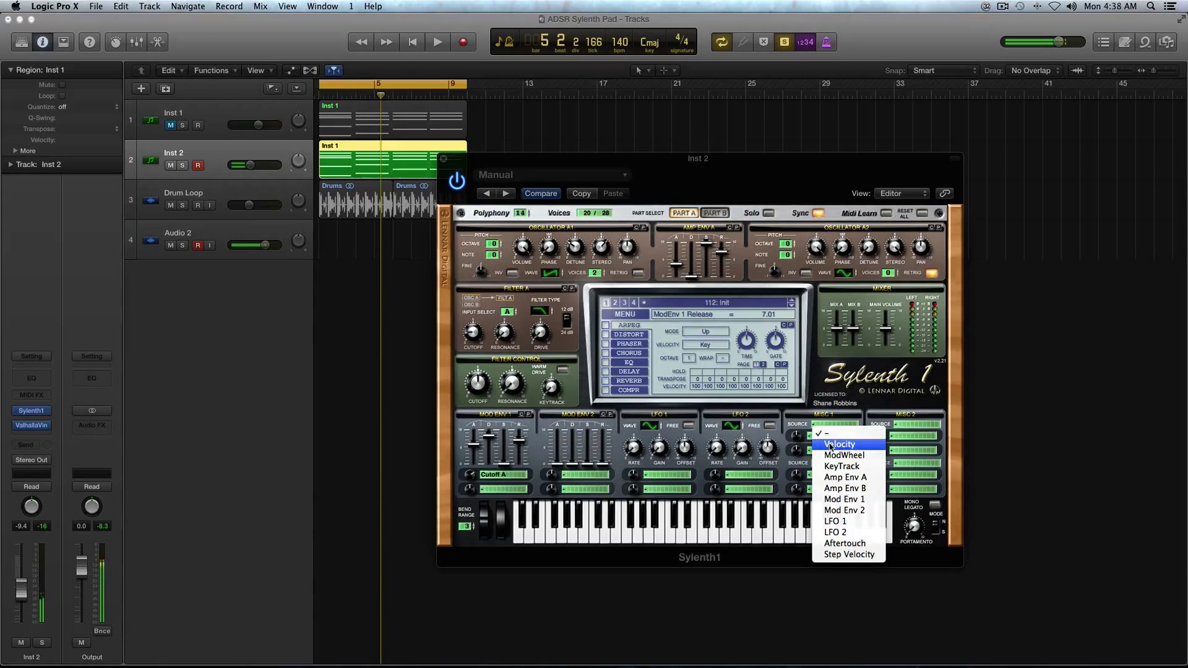
left_click(831, 446)
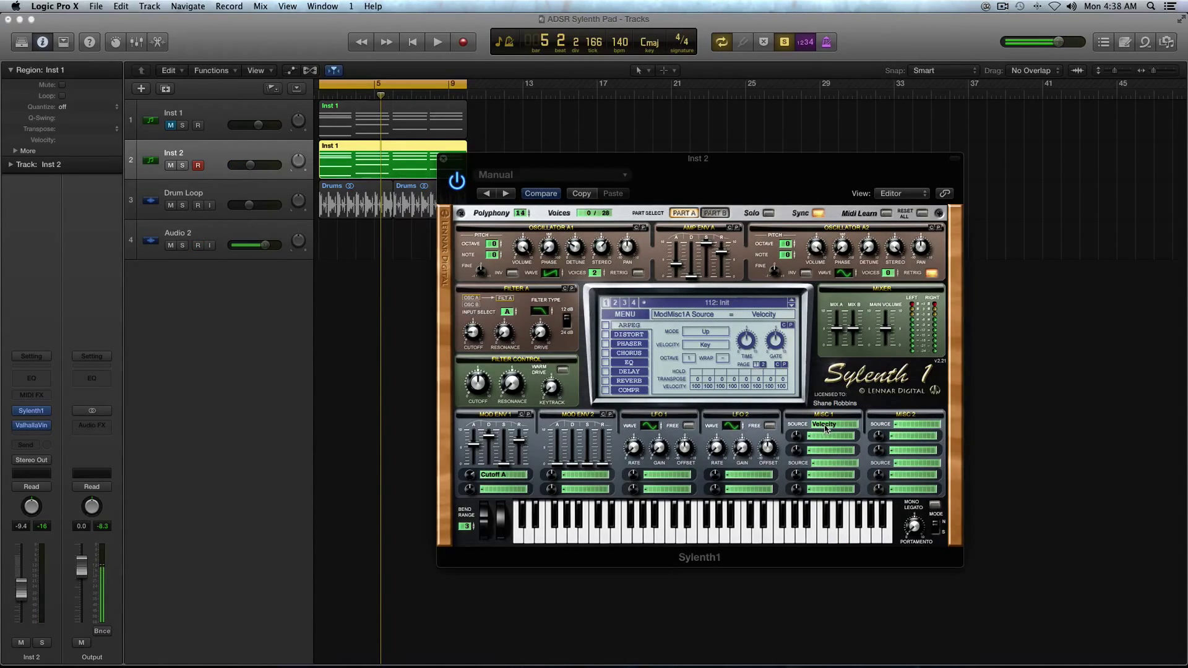
left_click(823, 442)
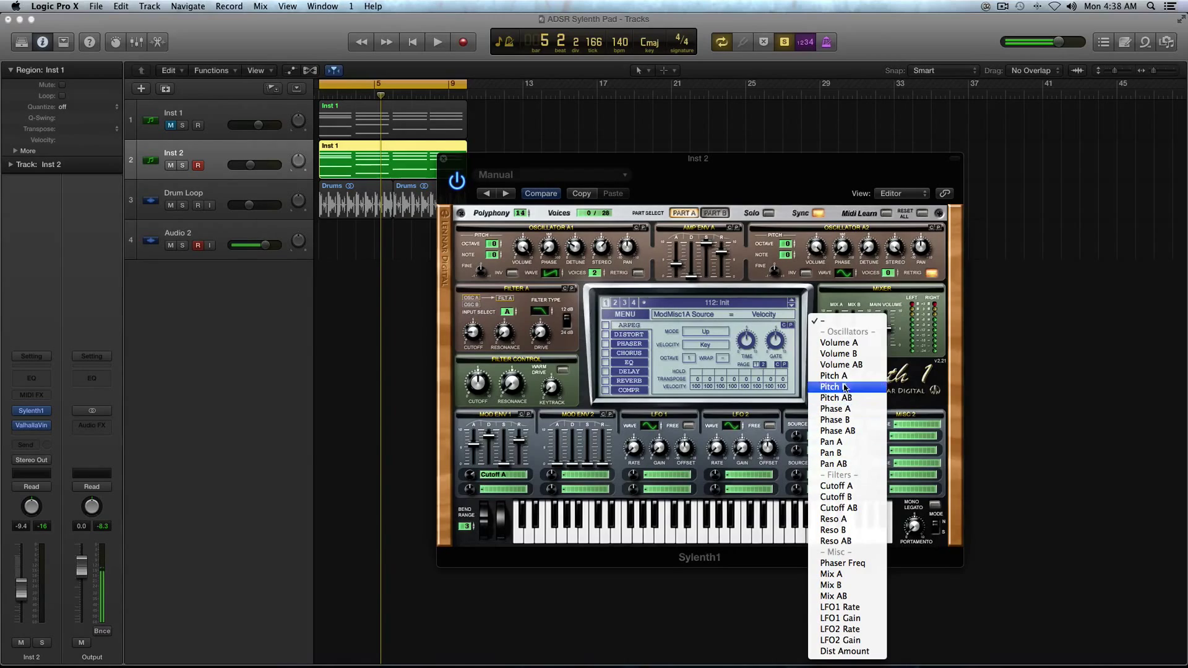
left_click(833, 486)
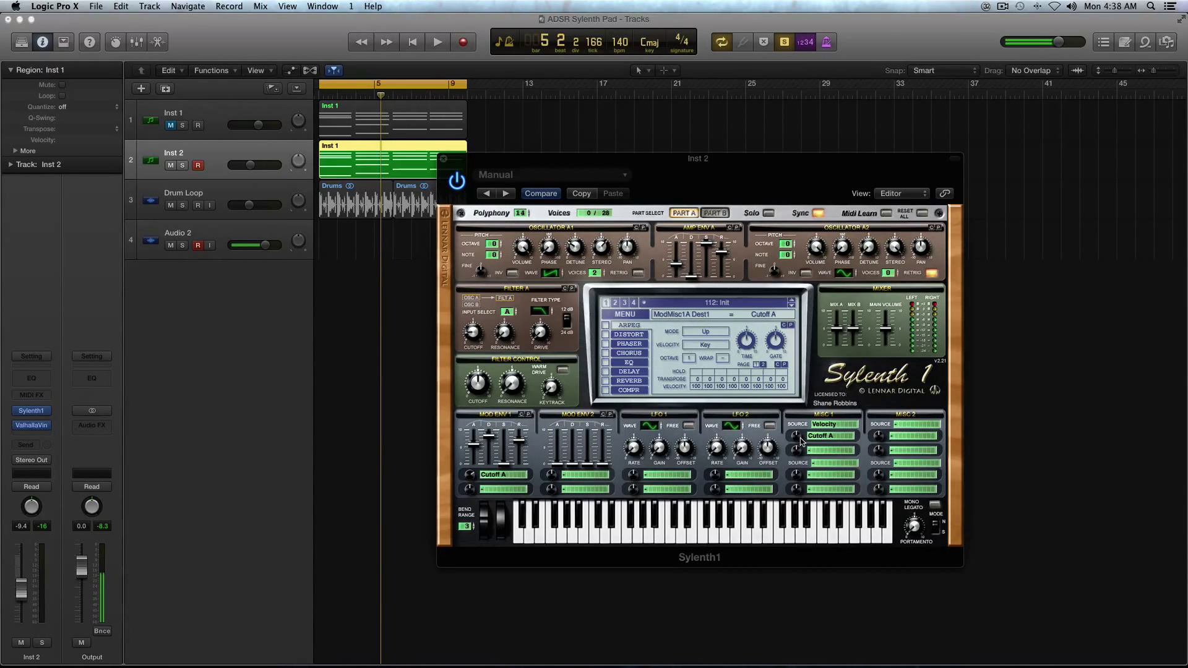
left_click_drag(800, 438, 795, 396)
key("space")
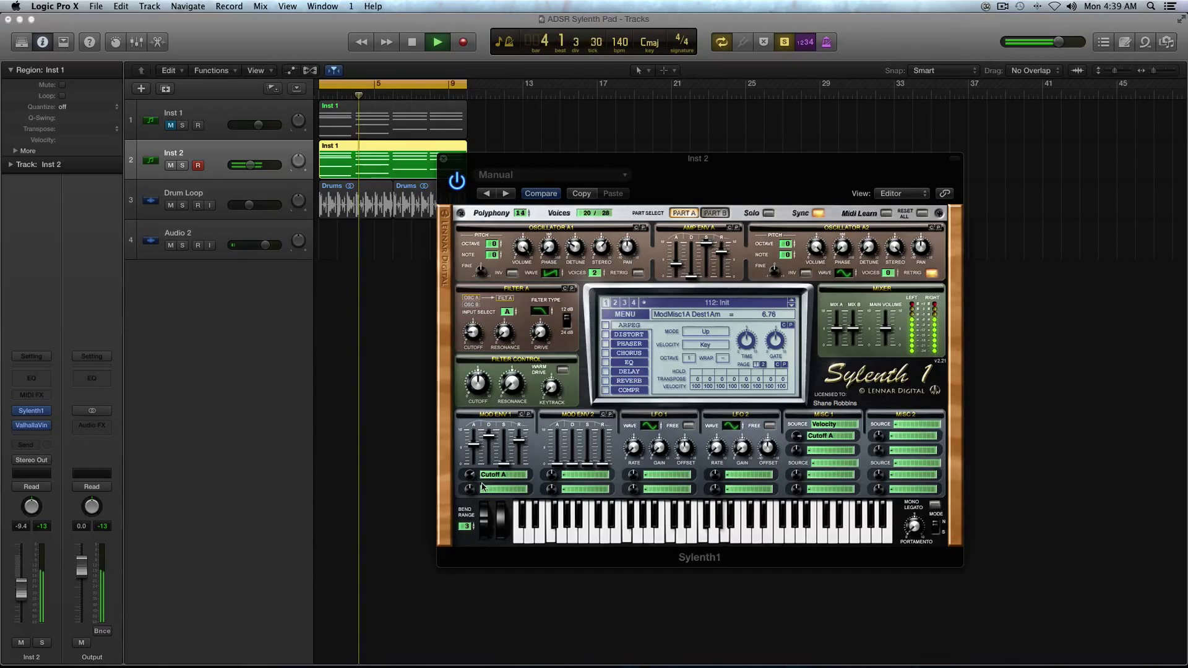
Set the Filter Control cutoff to about 139.38 Hz during playback, and stop playback.
mouse_move(469, 342)
mouse_move(478, 398)
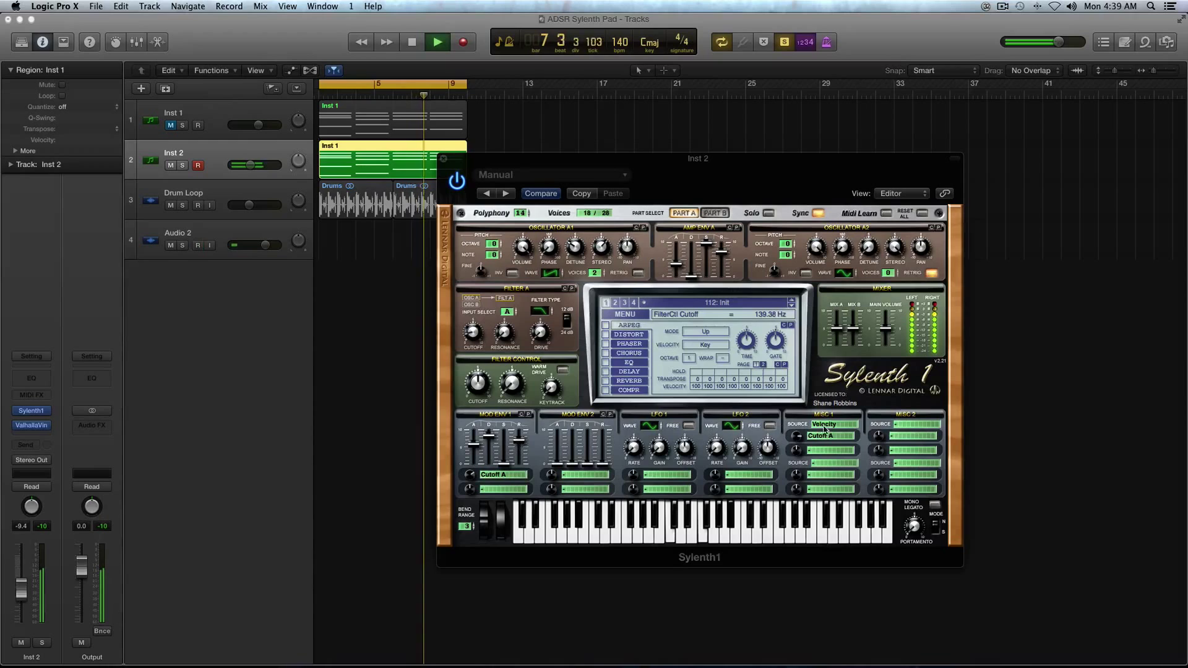
key("space")
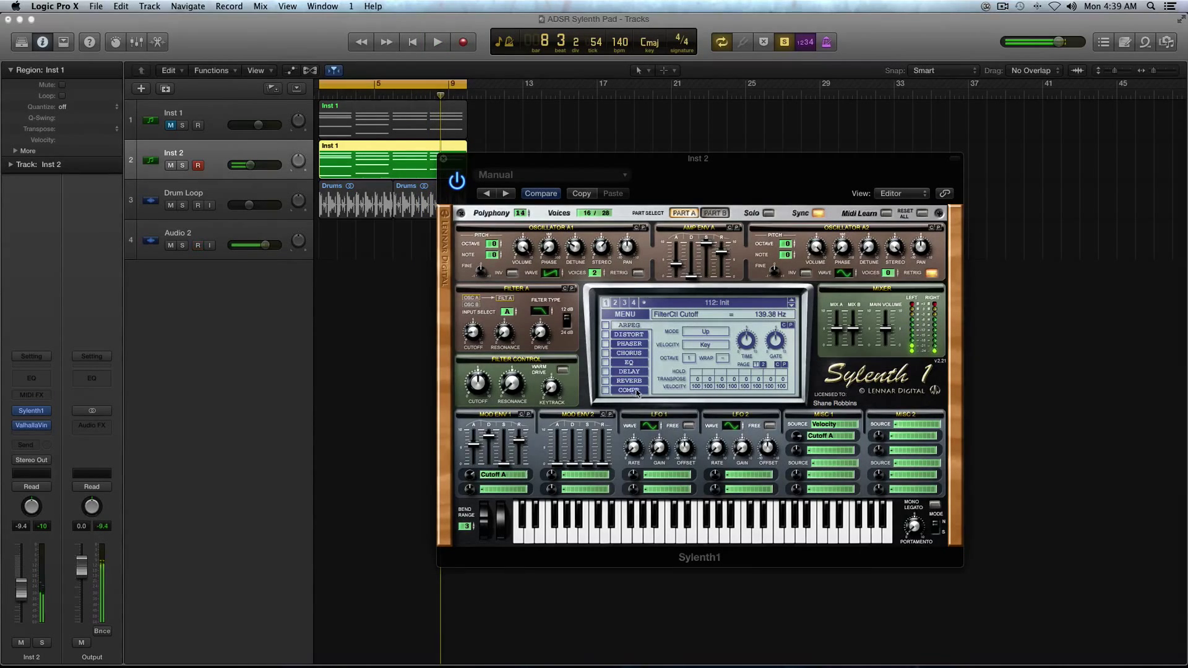
Enable the chorus, EQ and reverb effects.
left_click(606, 354)
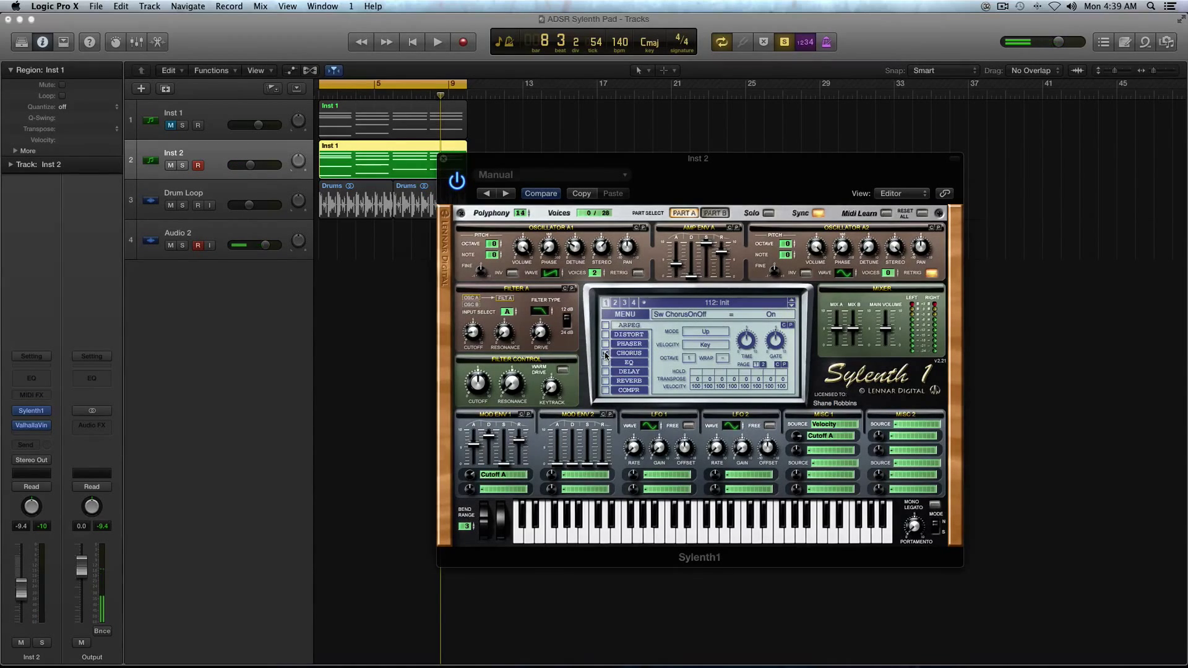
left_click(607, 362)
left_click(608, 382)
Set the chorus delay to about 26.81 ms and audition the sound.
left_click(626, 353)
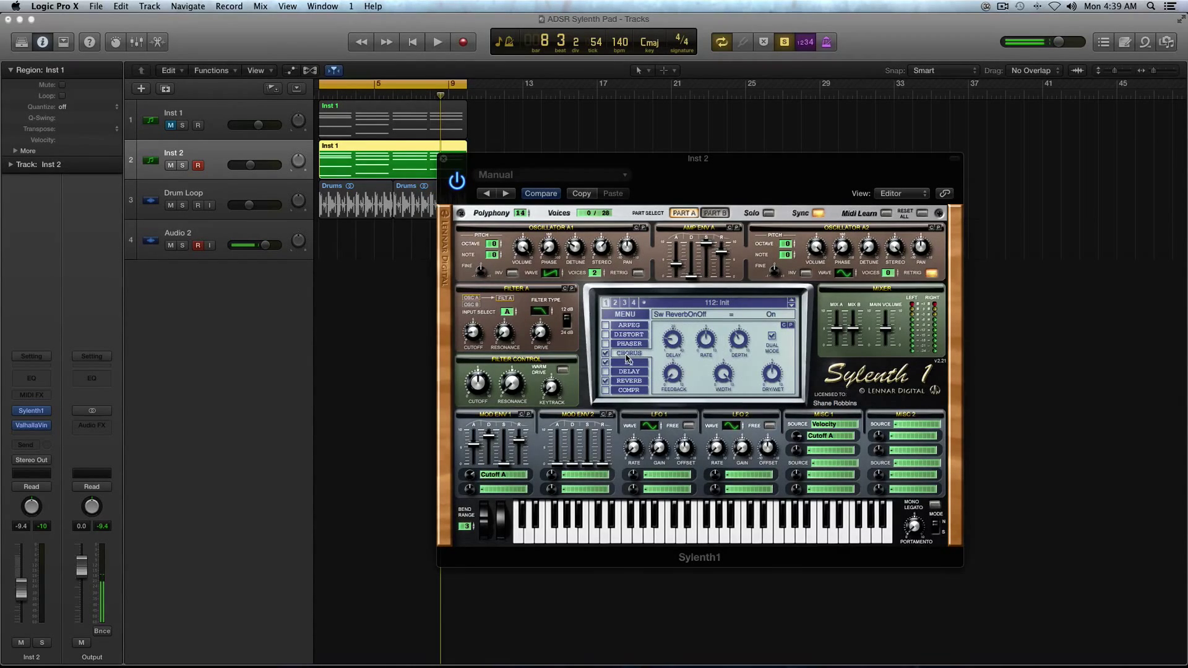
left_click(674, 339)
left_click_drag(674, 328, 670, 293)
left_click_drag(674, 337, 675, 326)
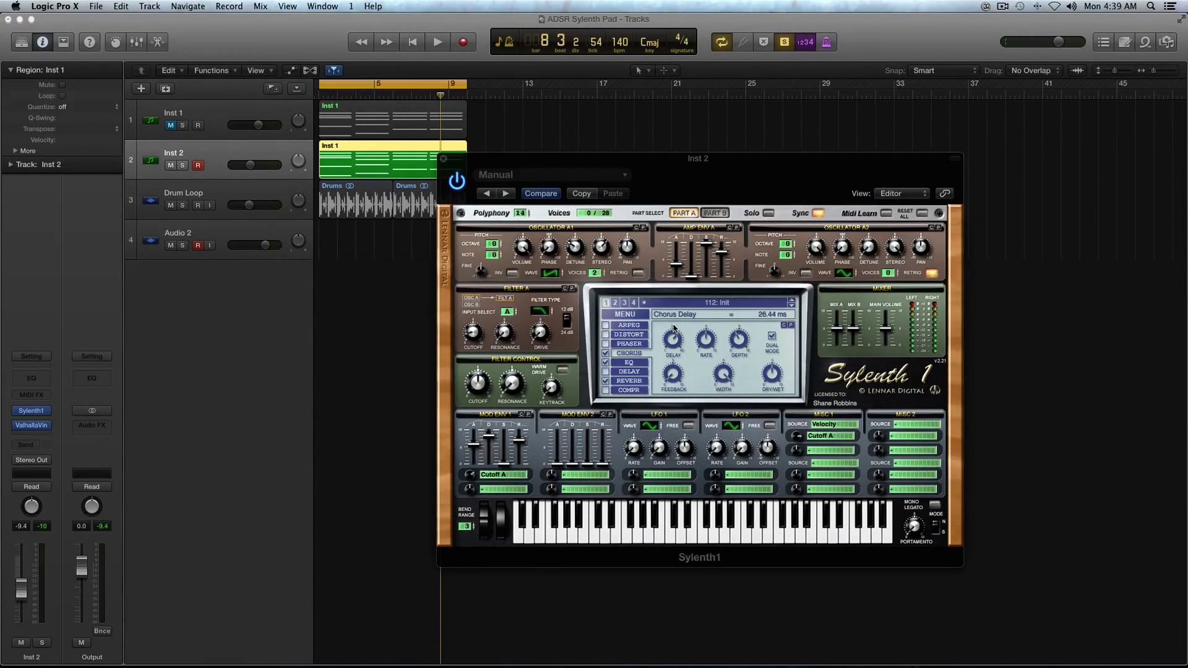
key("space")
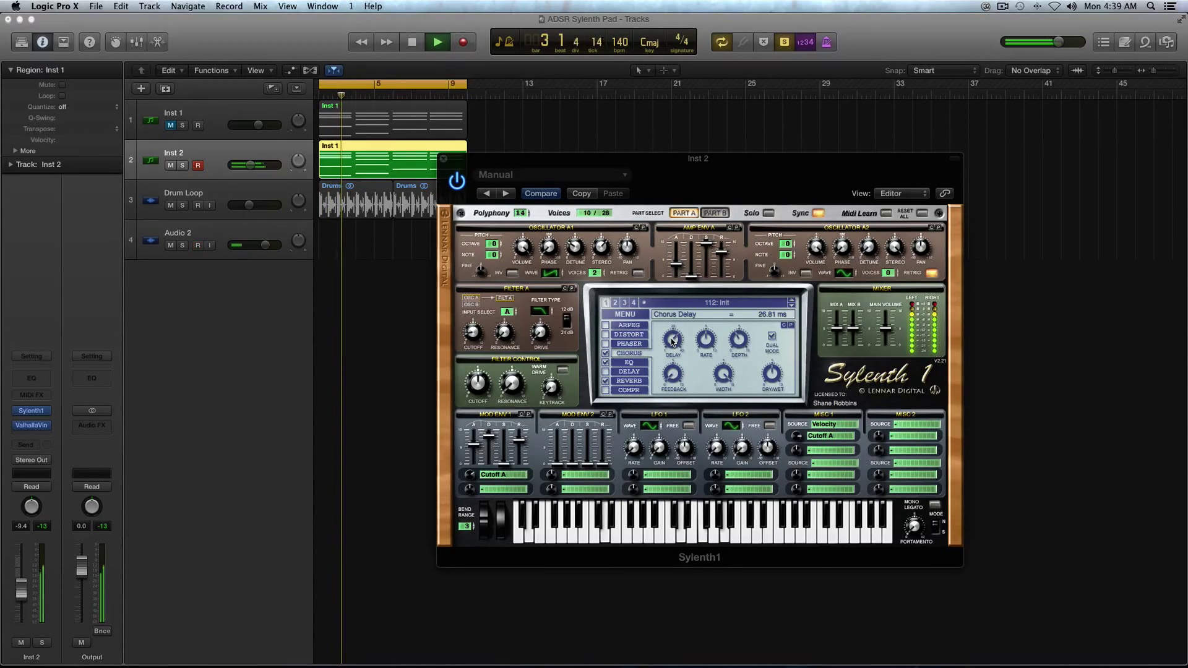
key("space")
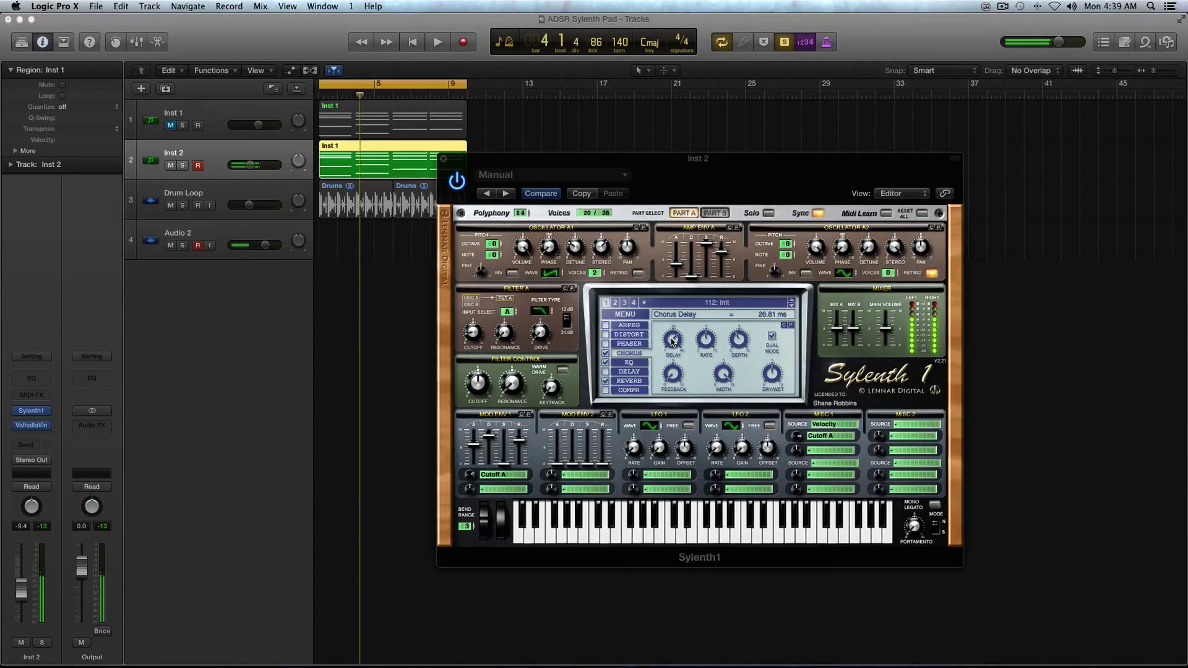
Set the chorus rate to about 1.62 Hz and audition the sound.
mouse_move(708, 332)
left_click_drag(708, 333, 705, 325)
key("space")
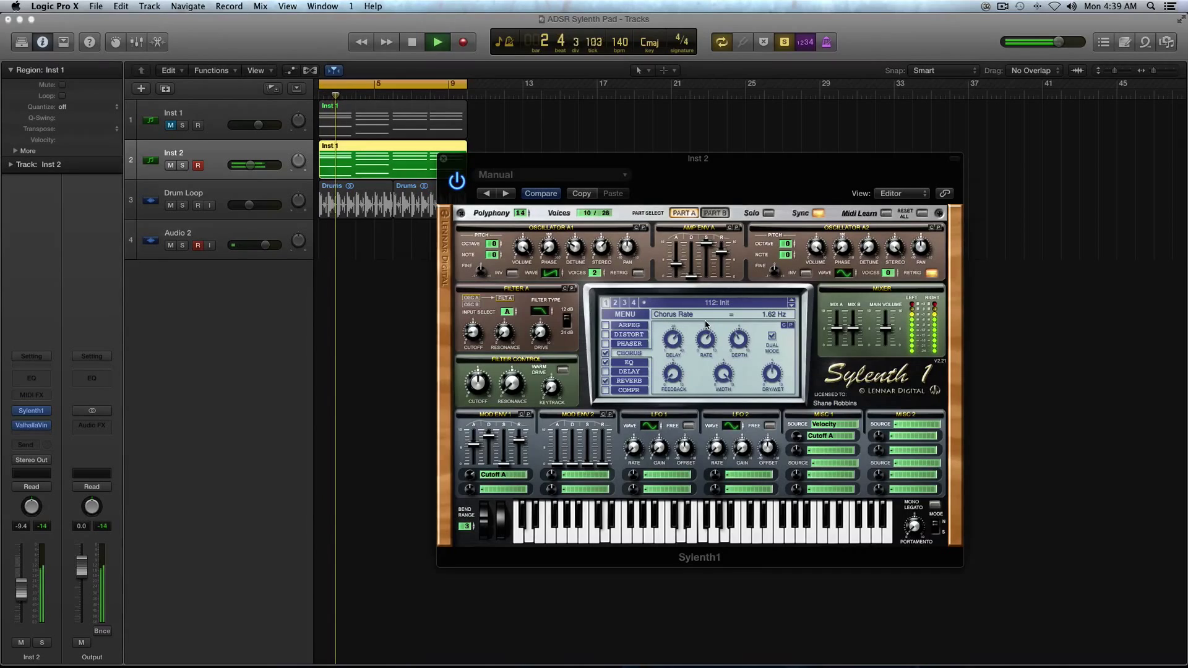
key("space")
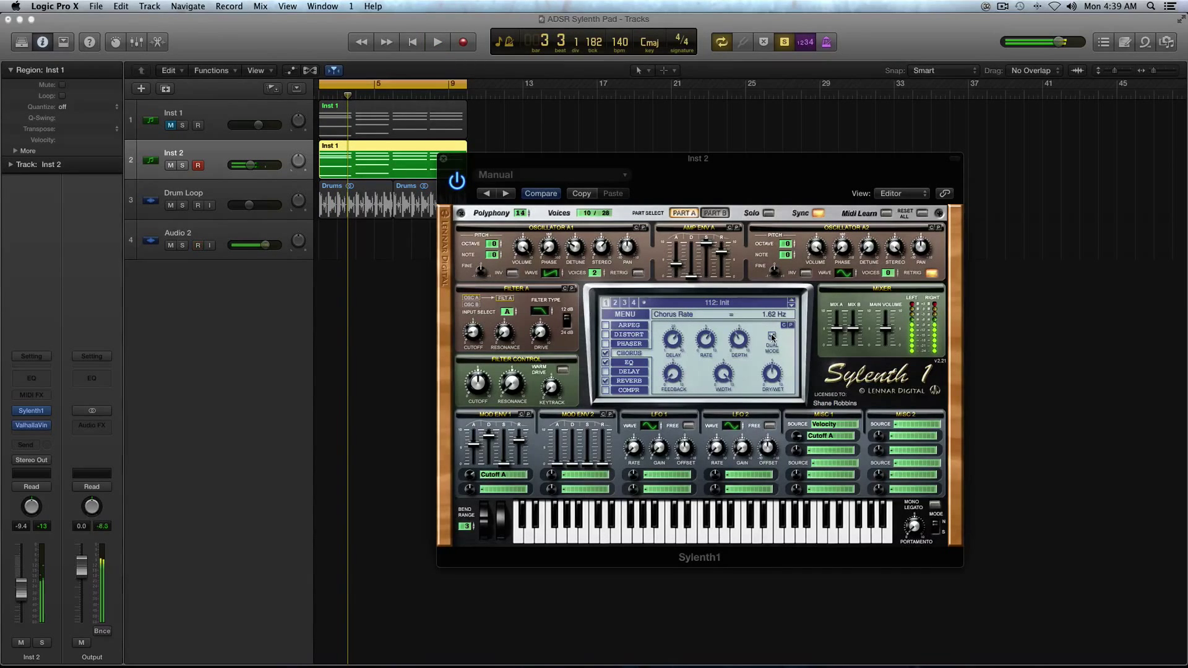
Keep the chorus in dual mode and set its depth to about 42.38 % and dry/wet to about 68.10 %, auditioning the sound.
left_click(772, 336)
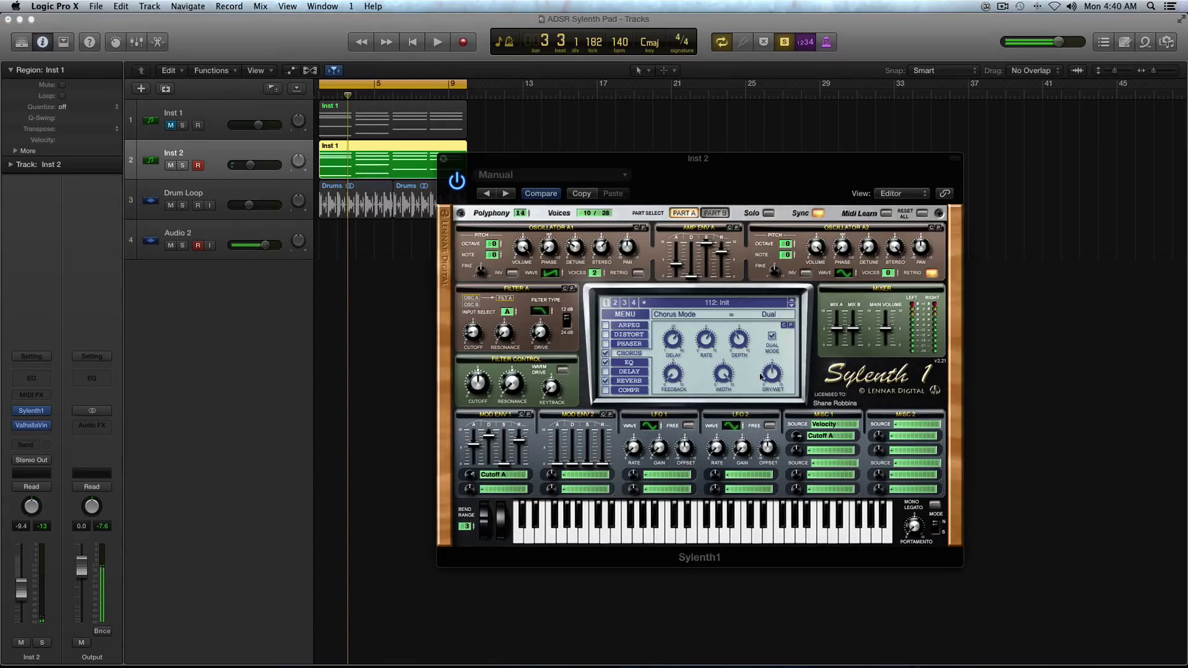
left_click(772, 336)
mouse_move(740, 340)
key("space")
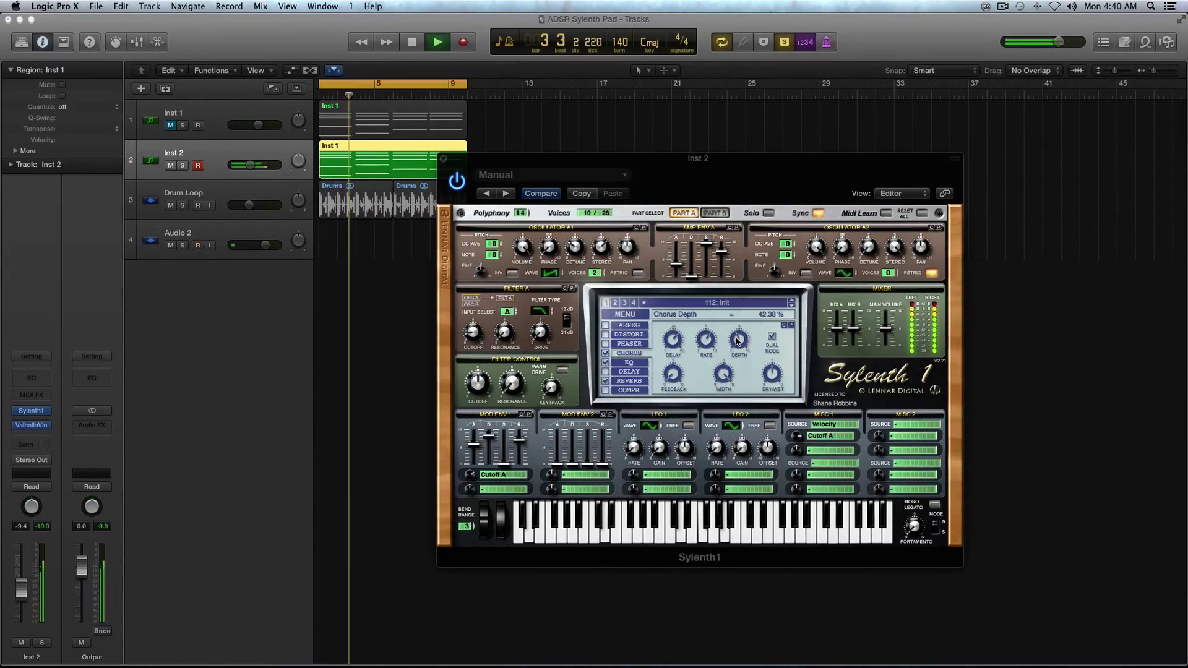
key("space")
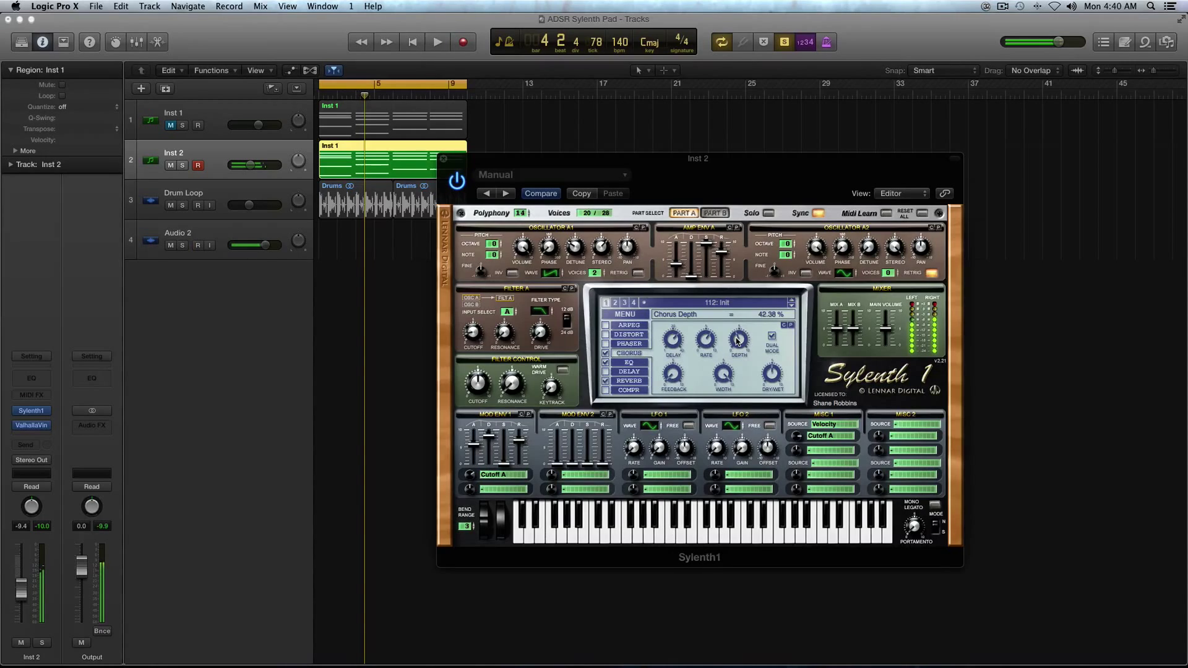
left_click_drag(726, 370, 773, 351)
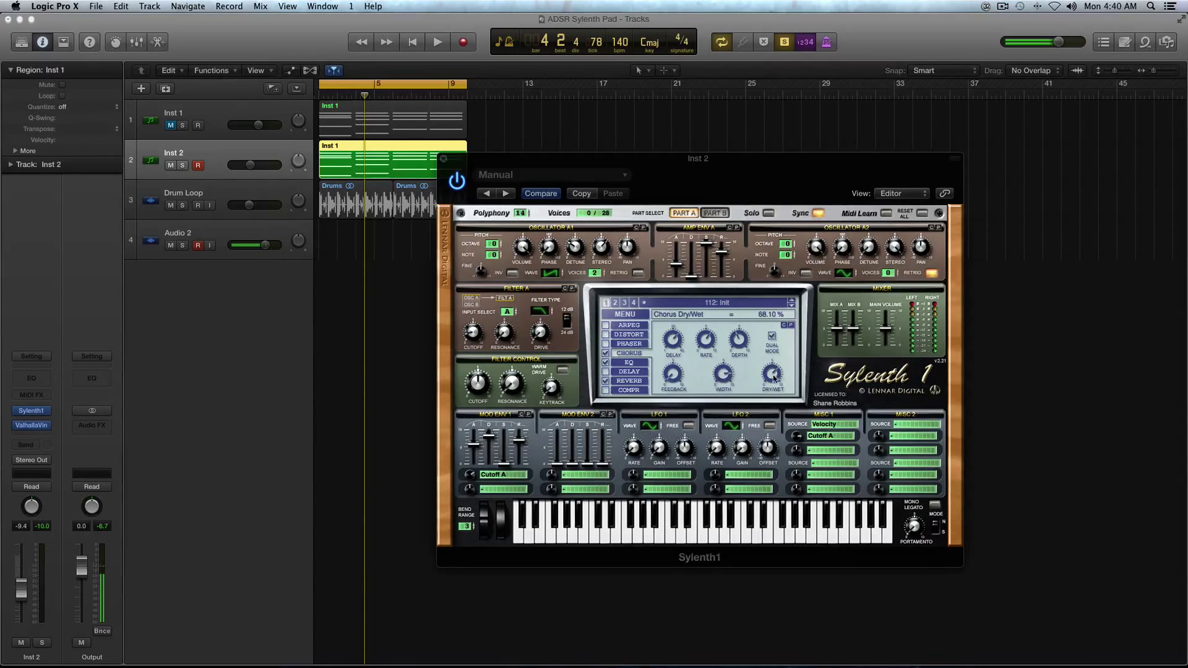
key("Return")
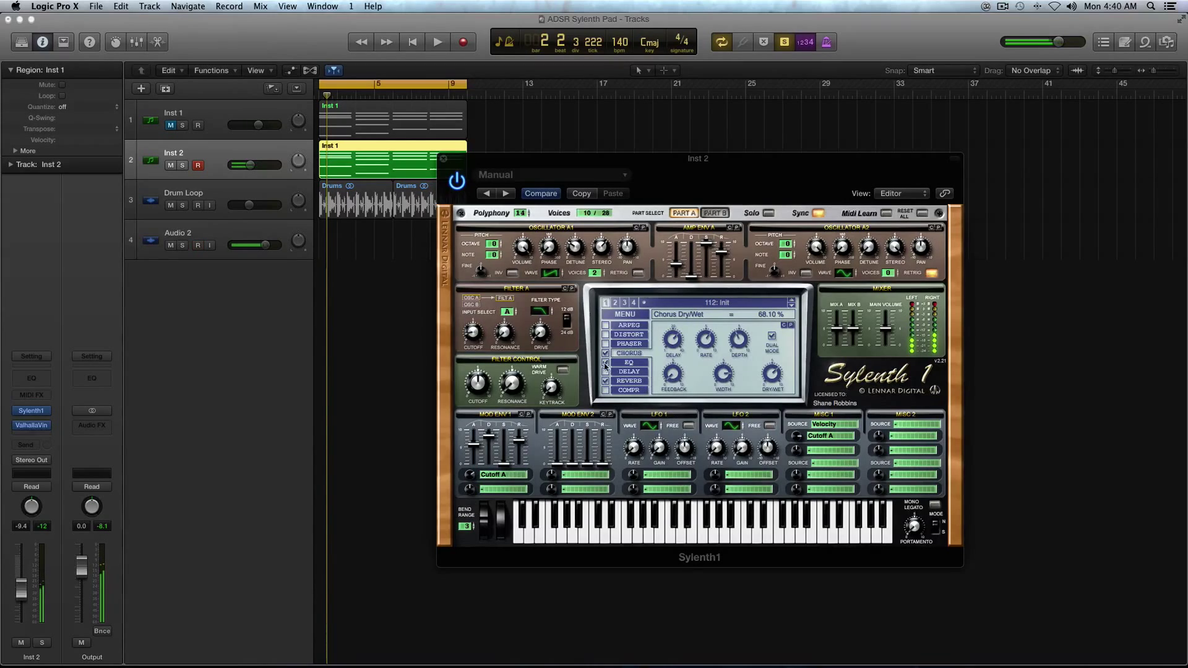
Set the EQ bass to about 12.07 dB and the bass frequency to about 224.40 Hz, auditioning the sound.
left_click(630, 364)
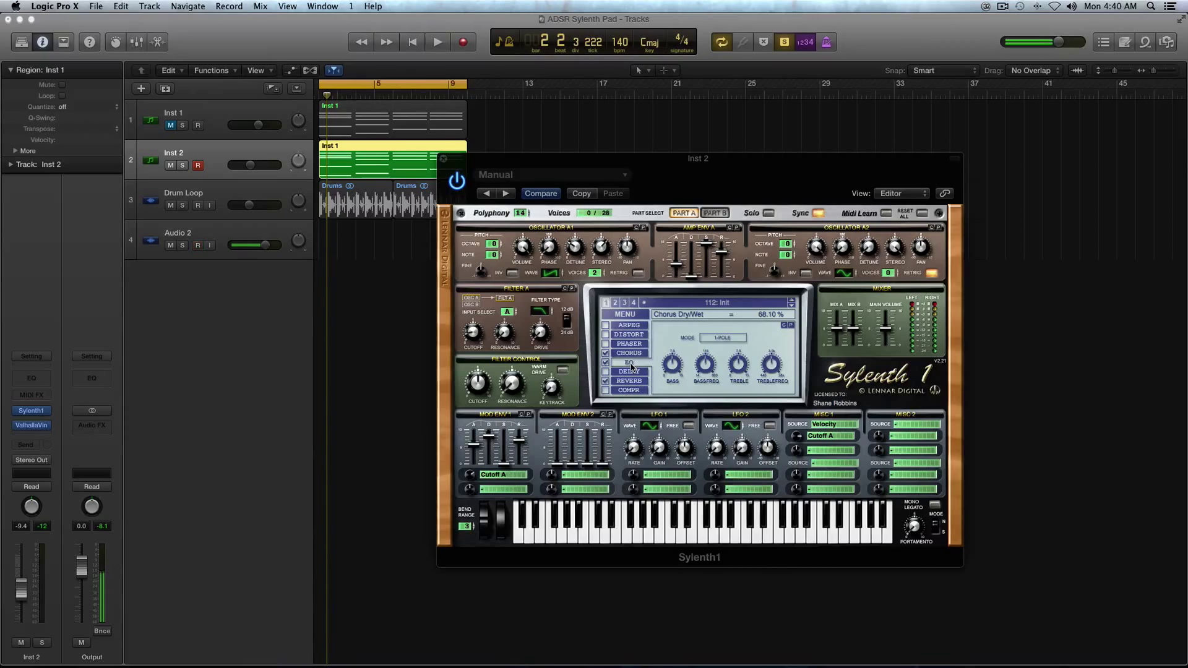
left_click(671, 354)
left_click_drag(670, 347, 669, 331)
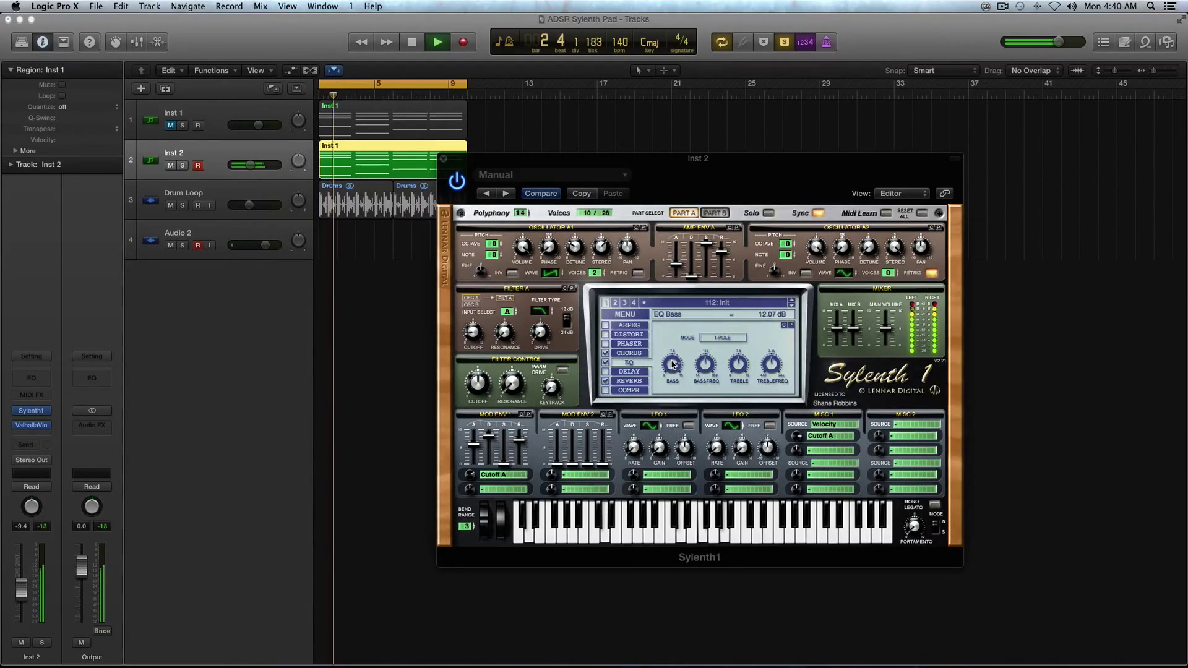
left_click(707, 366)
left_click_drag(710, 362, 710, 370)
key("space")
key("space")
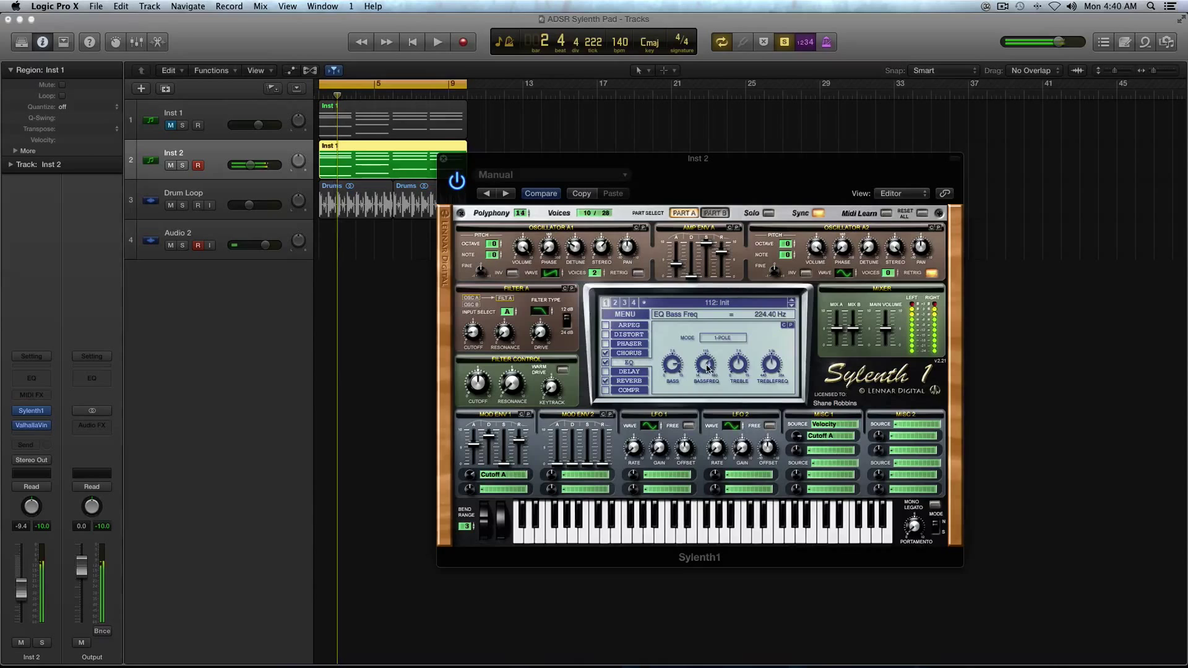
Set the EQ treble frequency to about 2188.38 Hz and audition the sound.
left_click(741, 369)
mouse_move(767, 367)
left_mouse_down()
mouse_move(768, 348)
mouse_move(768, 375)
left_mouse_up()
key("space")
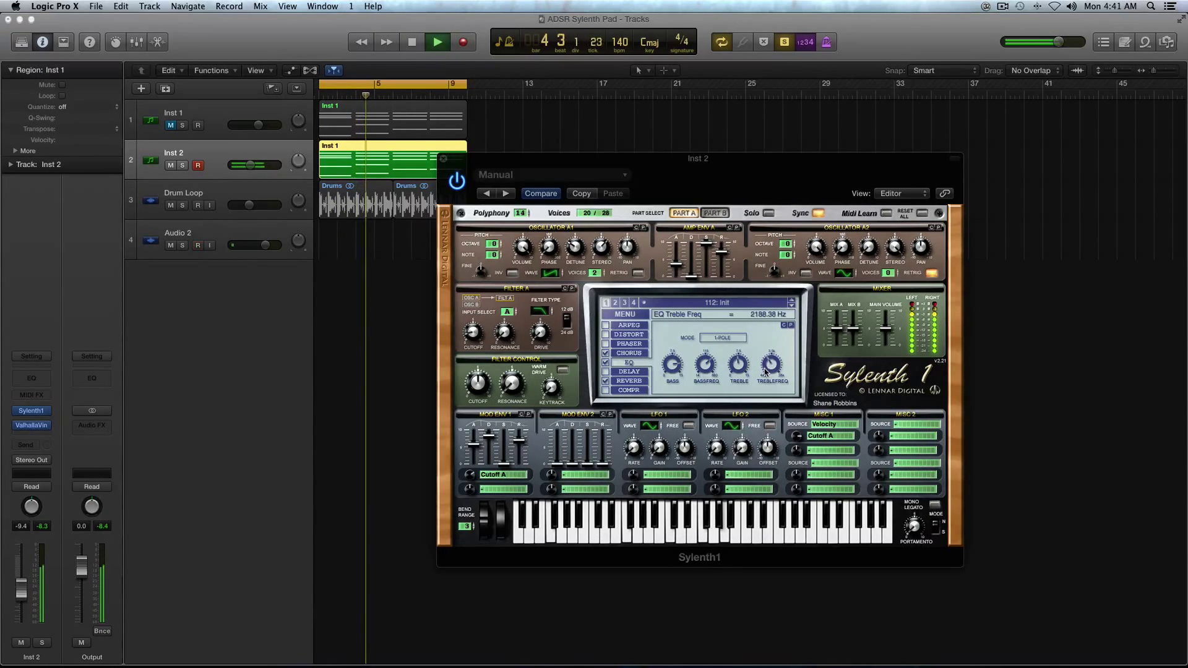
key("space")
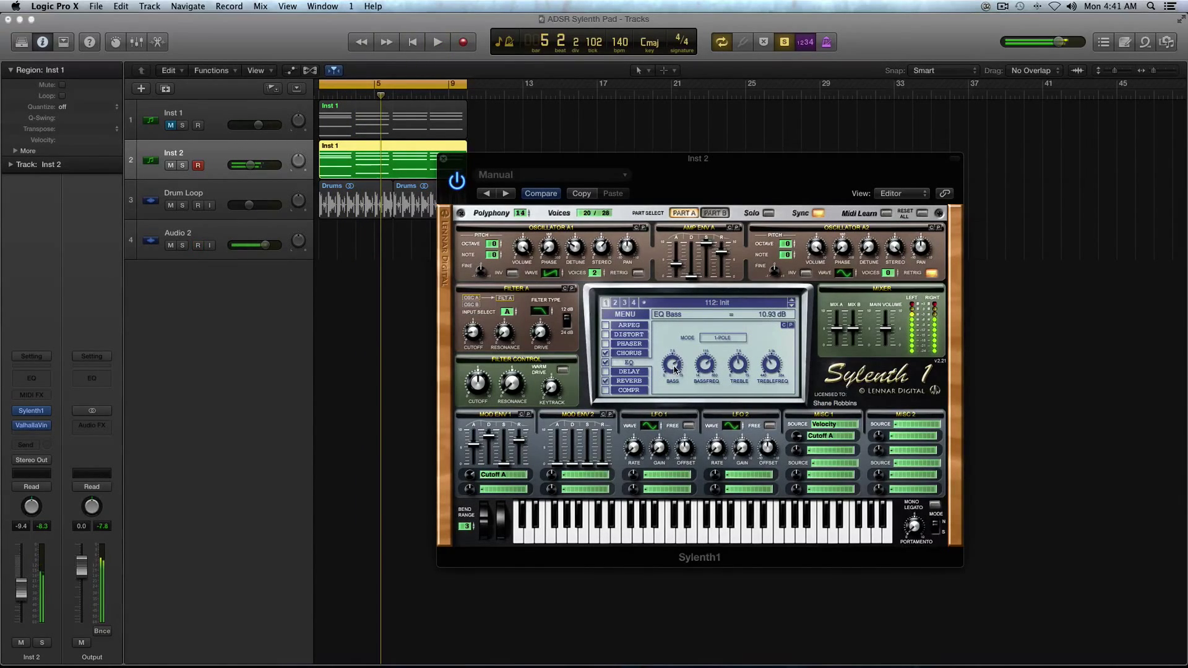
Lower the EQ bass to about 9.71 dB and audition the result.
left_click(674, 375)
left_click_drag(674, 375, 674, 369)
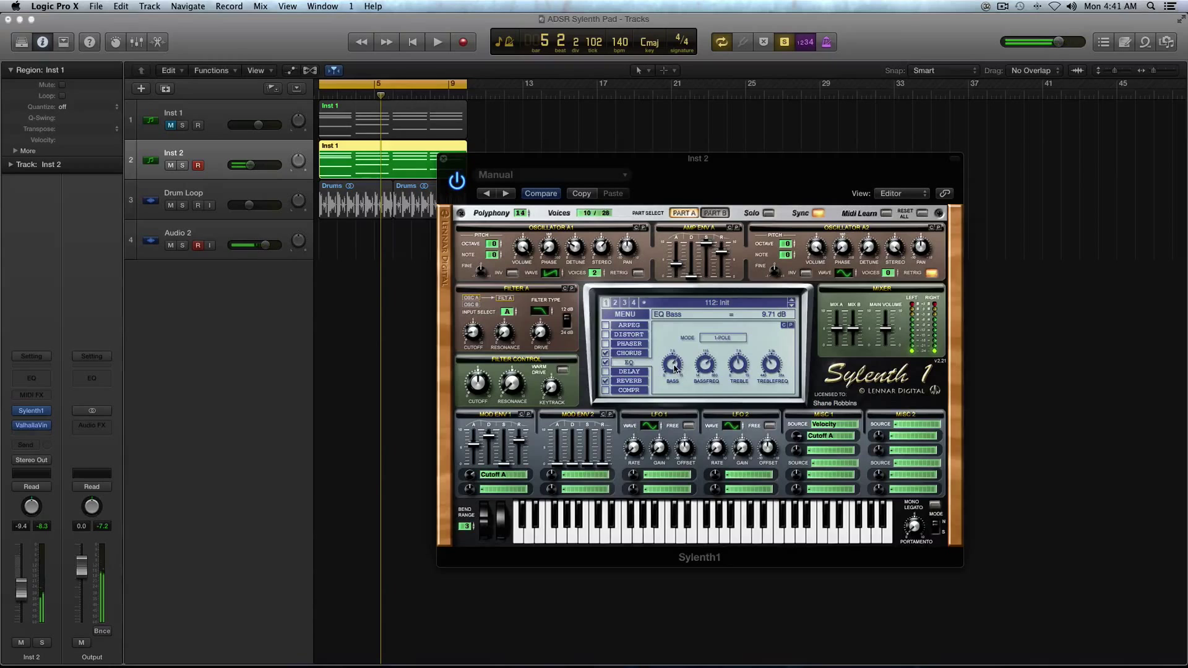
key("space")
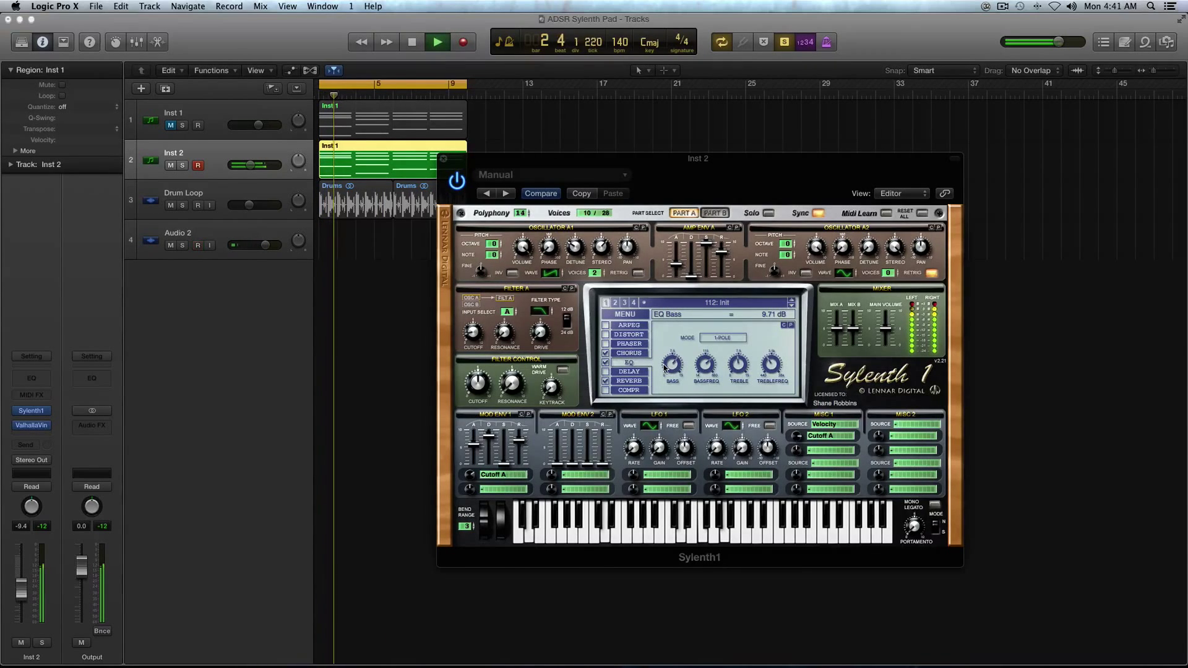
key("space")
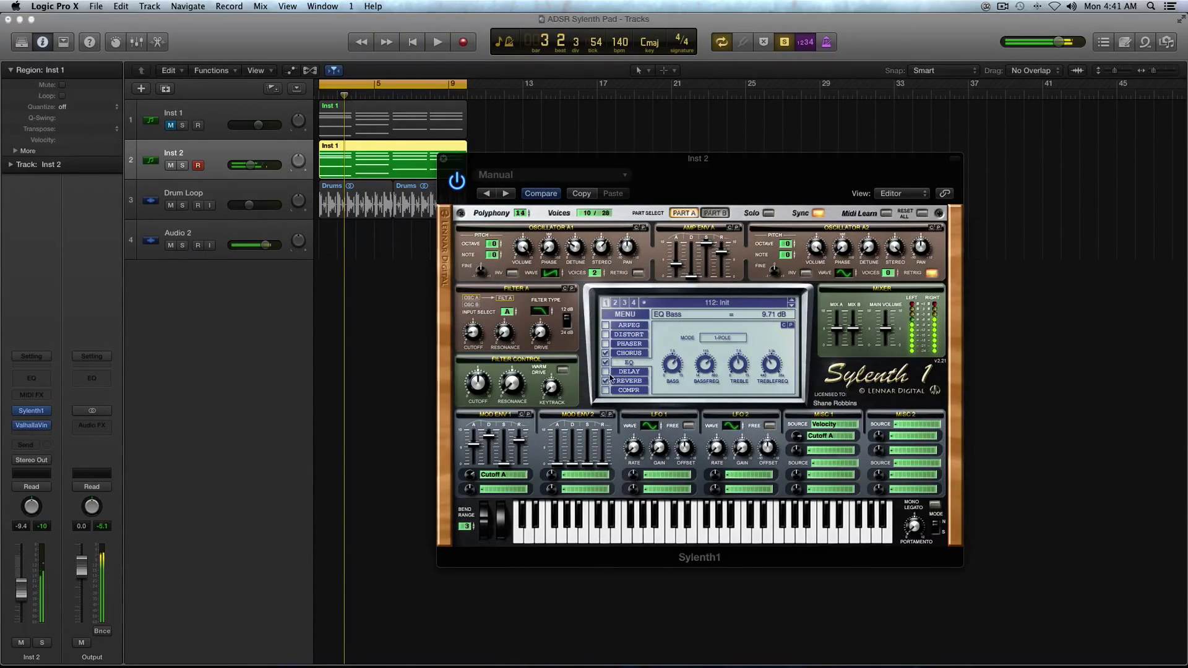
Turn off solo to play the pad with the drums, and raise the Inst 2 track volume to about -6.4 dB.
key("ctrl+s")
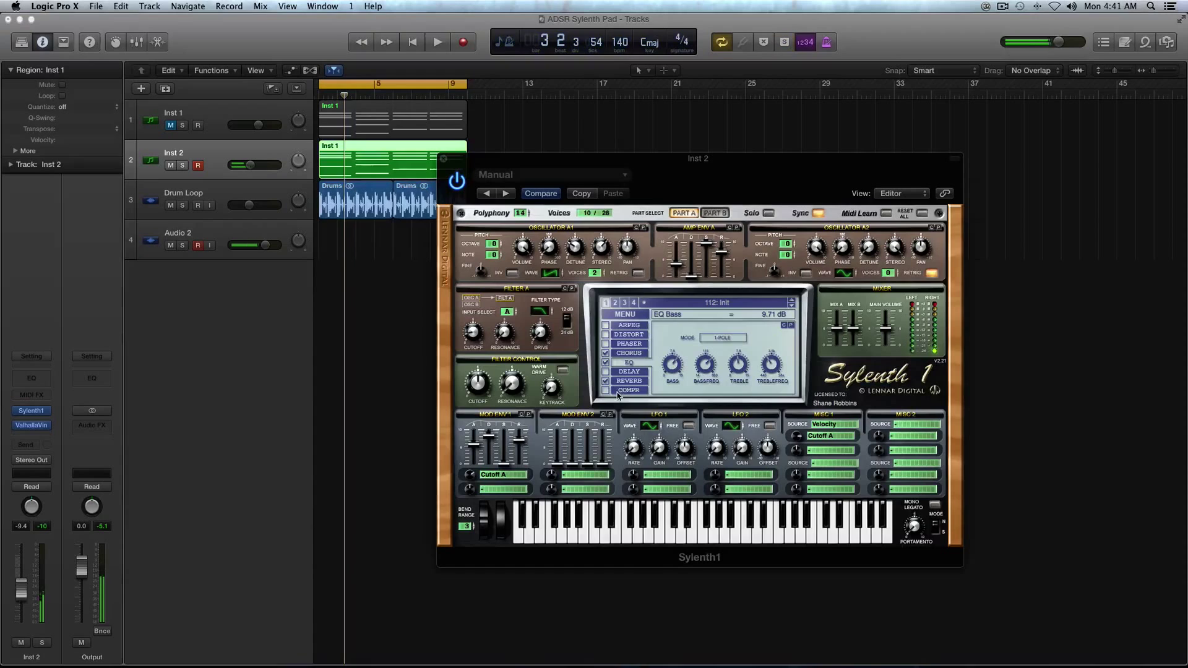
key("space")
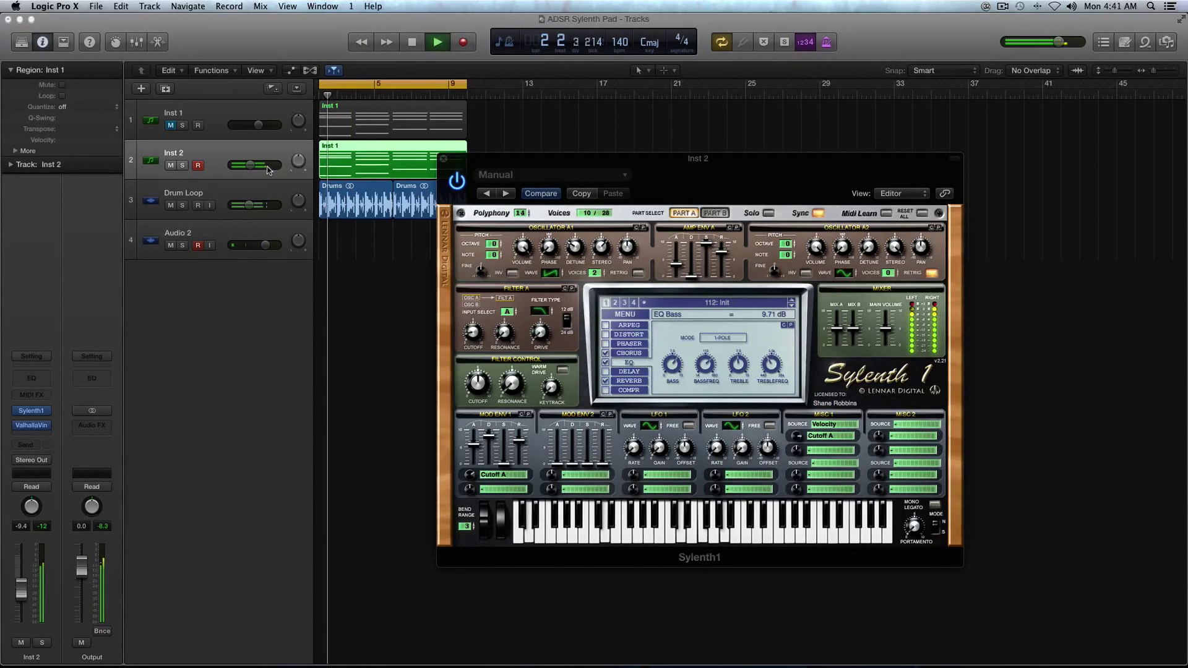
left_click_drag(250, 165, 254, 165)
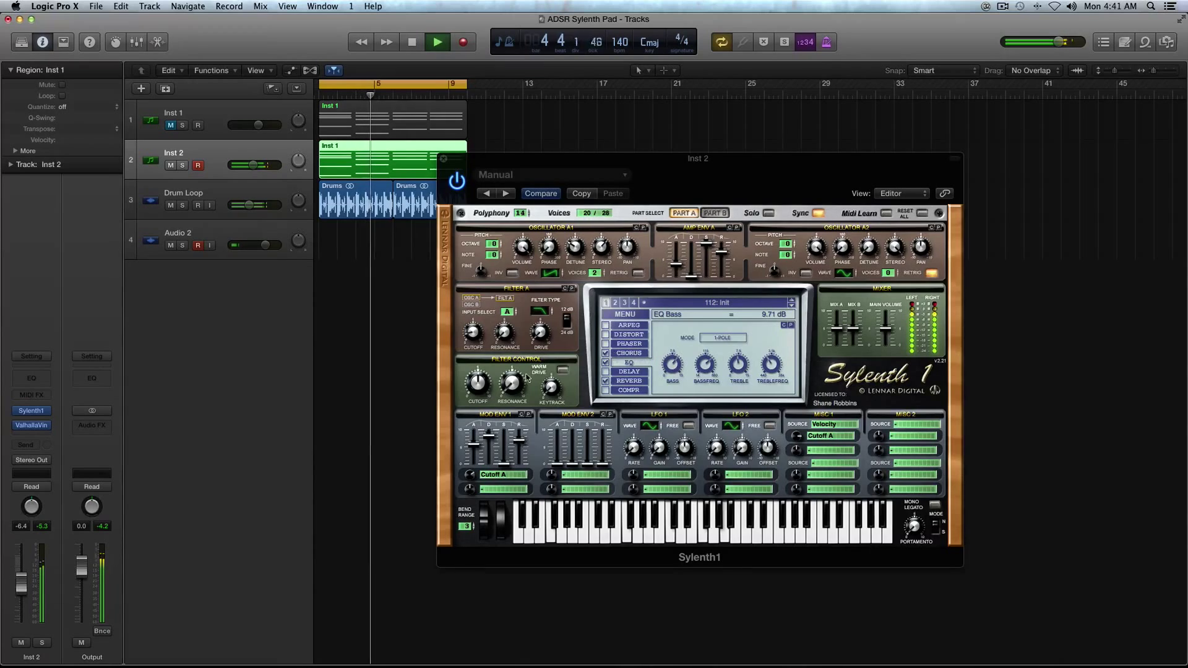
Set Filter A's cutoff to about 5.53 Hz during playback, and close the Sylenth1 window.
mouse_move(476, 341)
left_click_drag(476, 340, 479, 337)
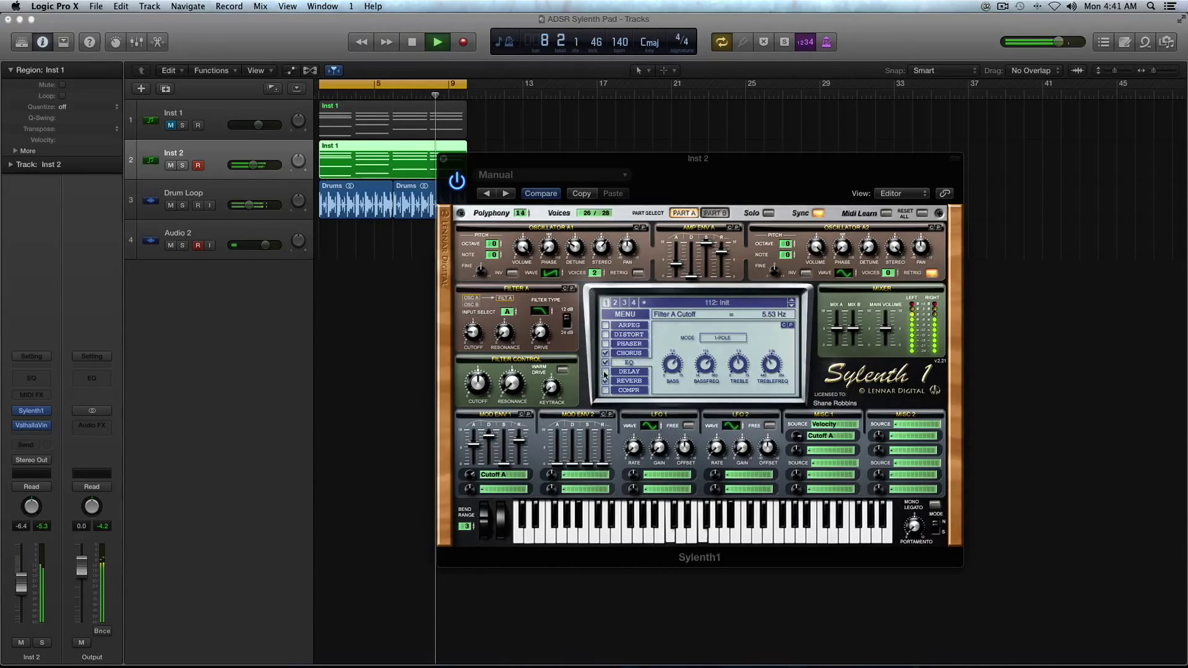
left_click(443, 164)
Lower the Inst 2 track volume to about -8.6 dB, stop playback, and select the Drum Loop track.
left_click_drag(253, 165, 253, 171)
key("space")
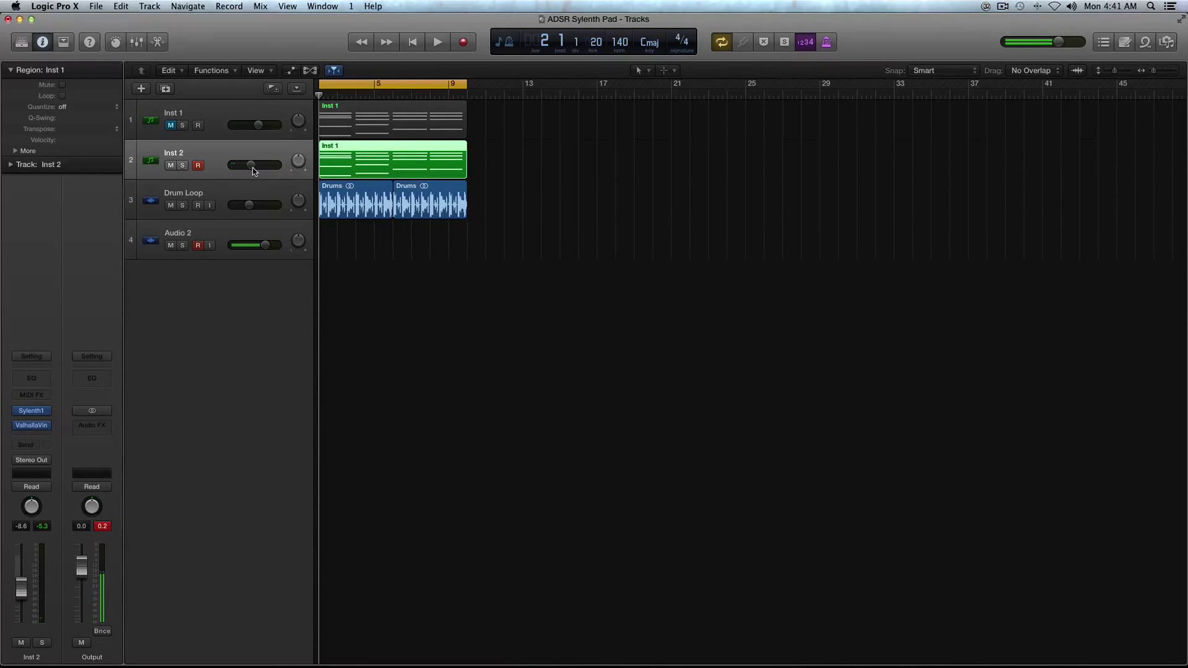
left_click(260, 192)
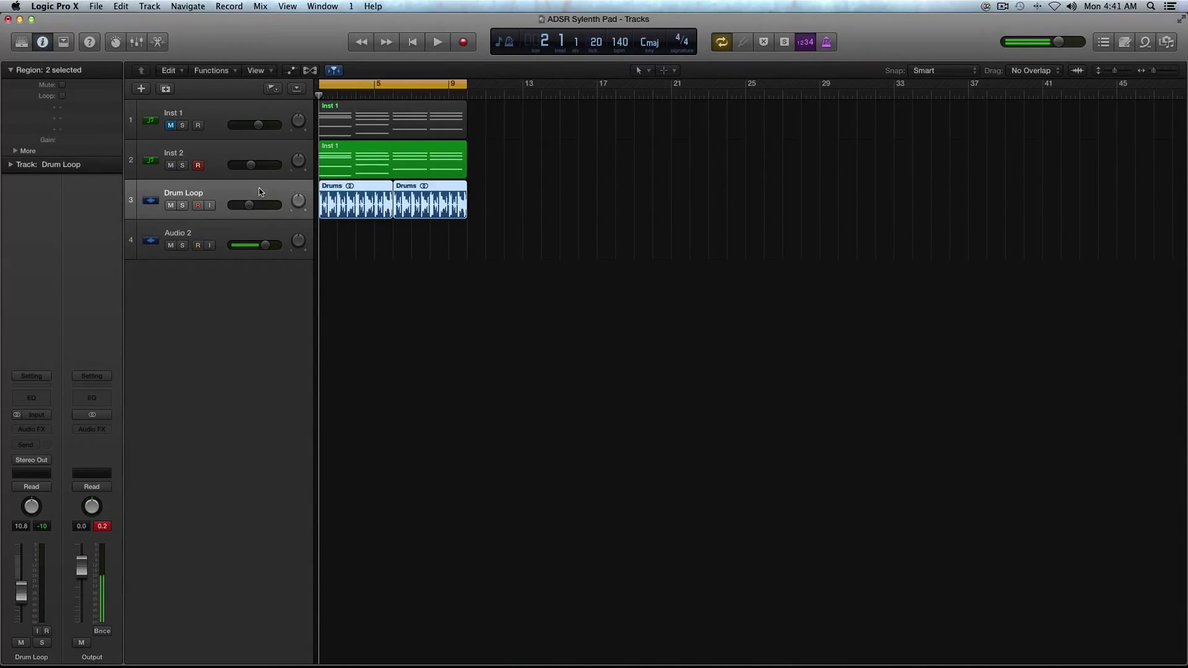